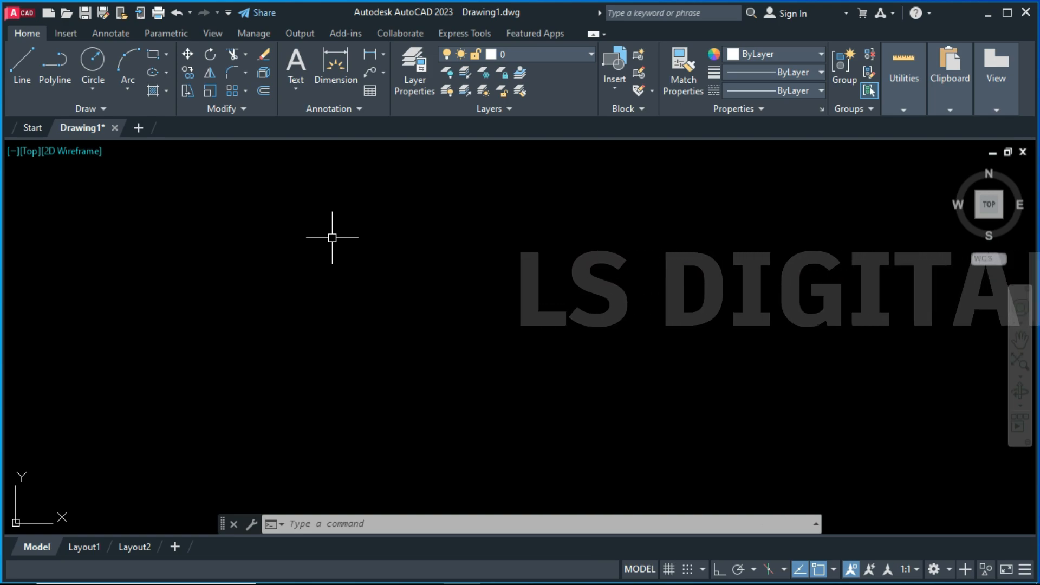
# Draw a horizontal line about 21 units long across the middle of the drawing area with Ortho mode on.
pyautogui.write('l')
pyautogui.press('Return')
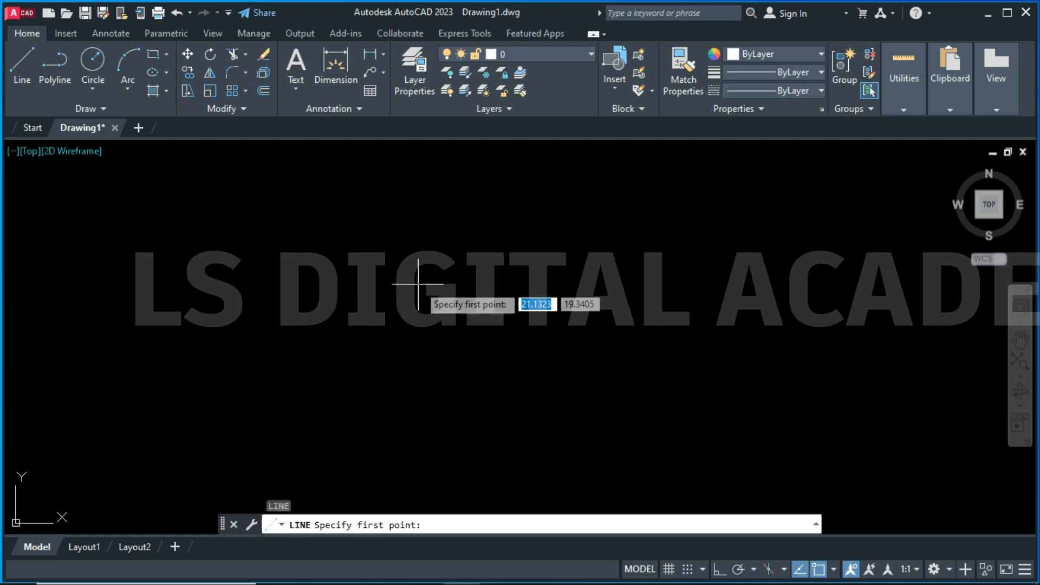
pyautogui.click(397, 280)
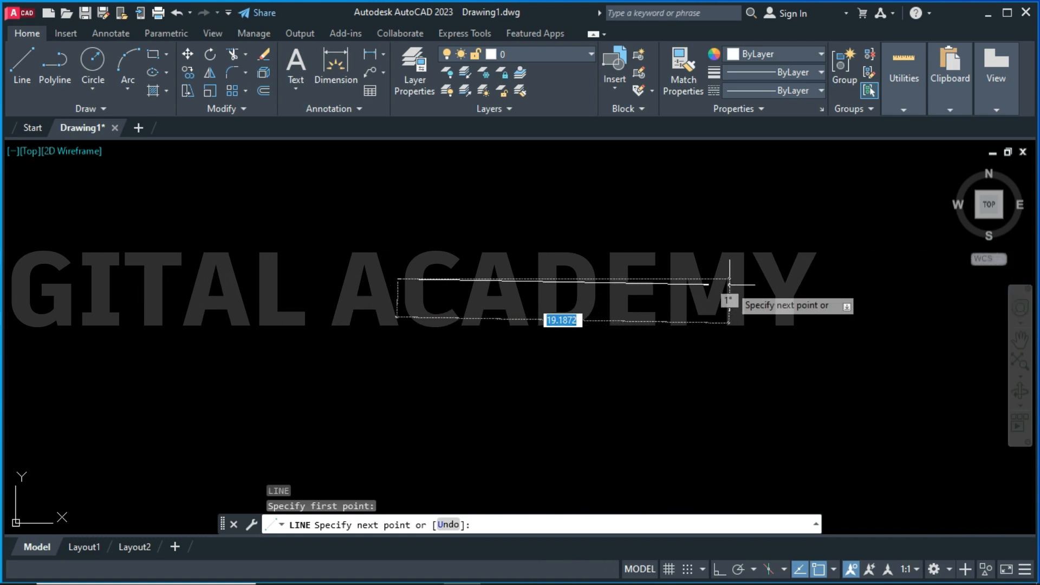
pyautogui.press('F8')
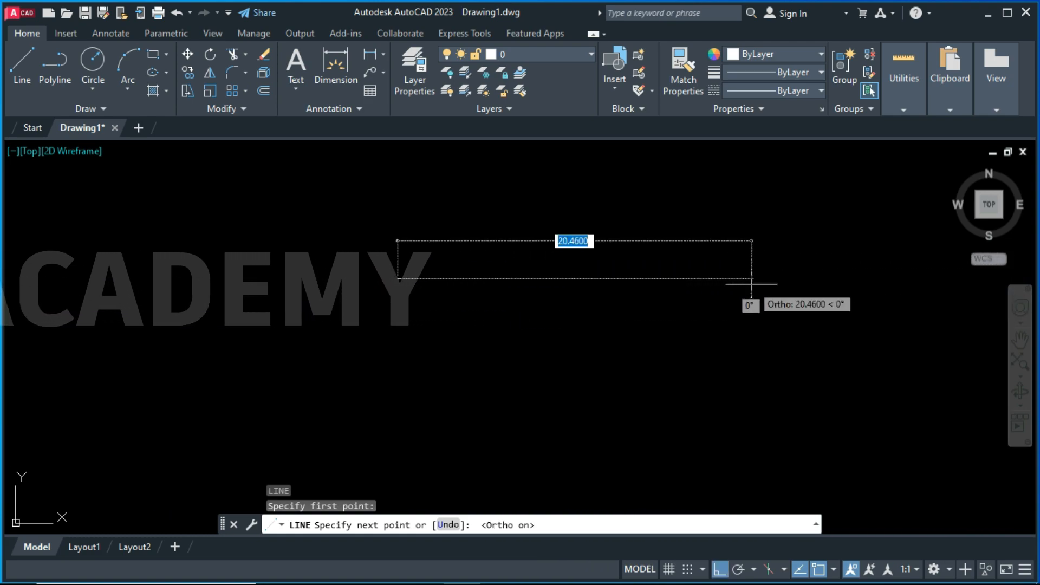
pyautogui.click(763, 284)
pyautogui.press('Escape')
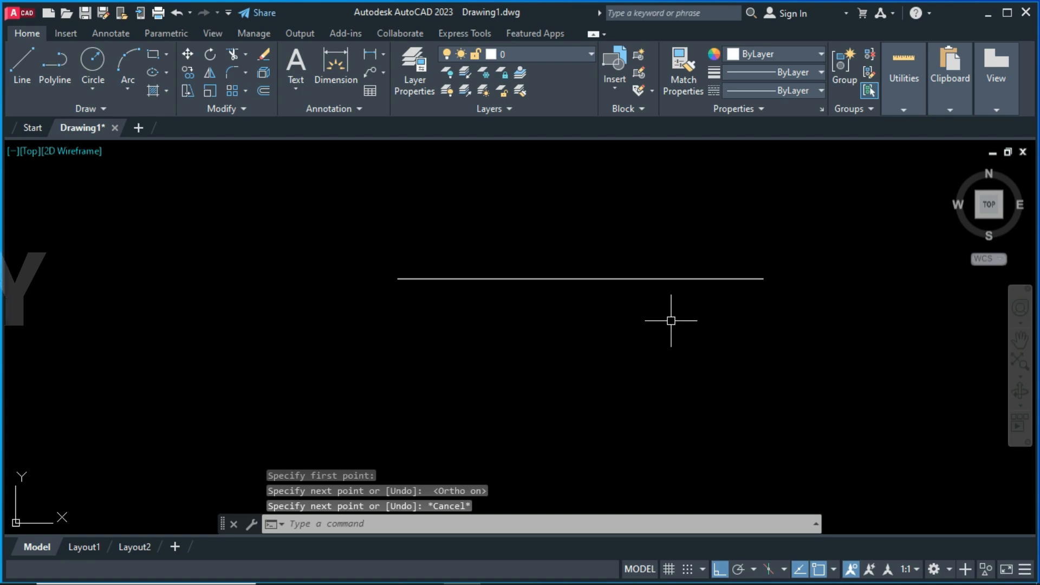
# Draw a circle with a radius of about 2.9 units to the left of the line.
pyautogui.write('c')
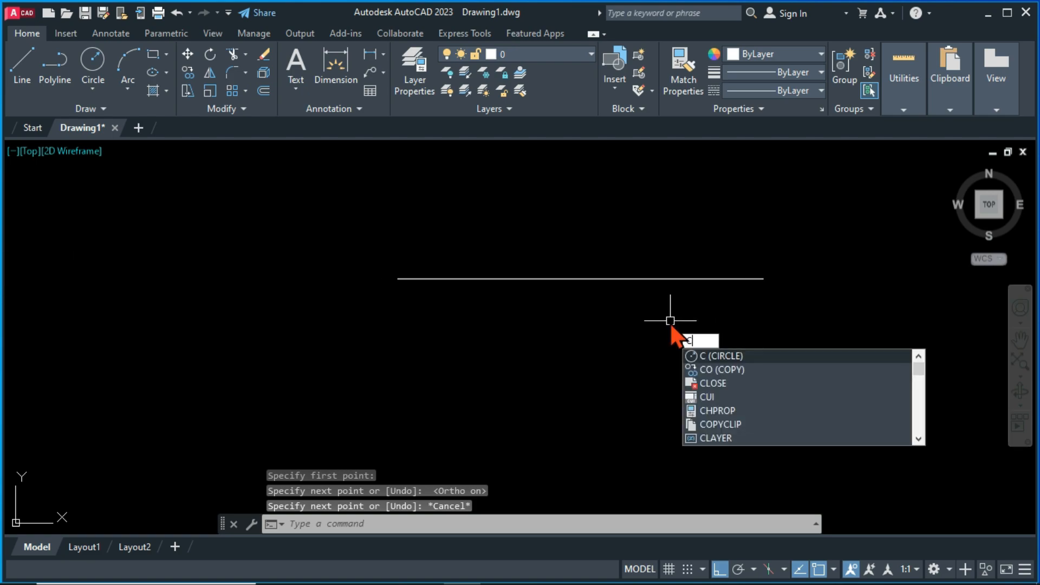
pyautogui.press('Return')
pyautogui.click(265, 273)
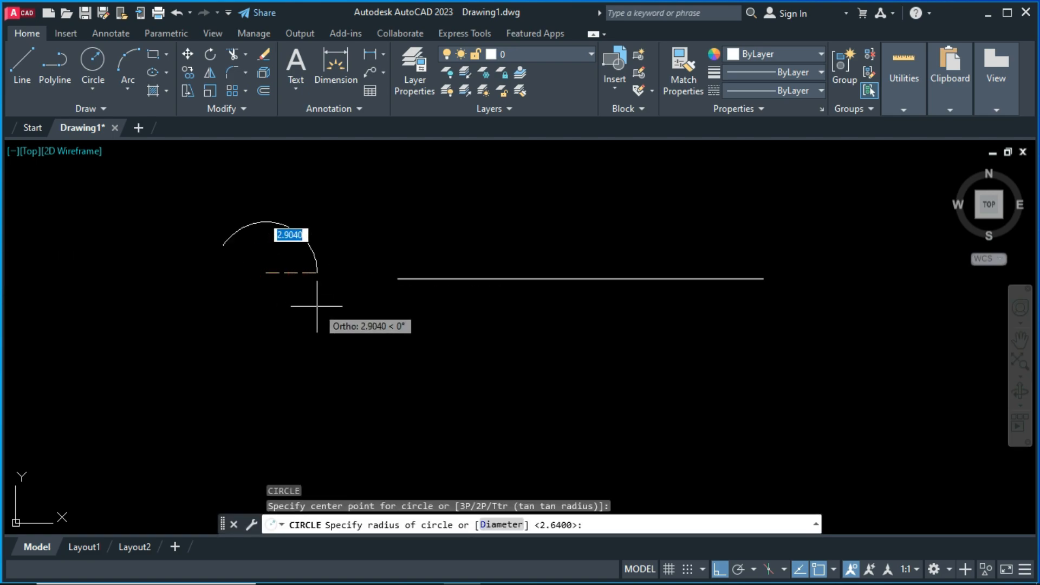
pyautogui.click(309, 303)
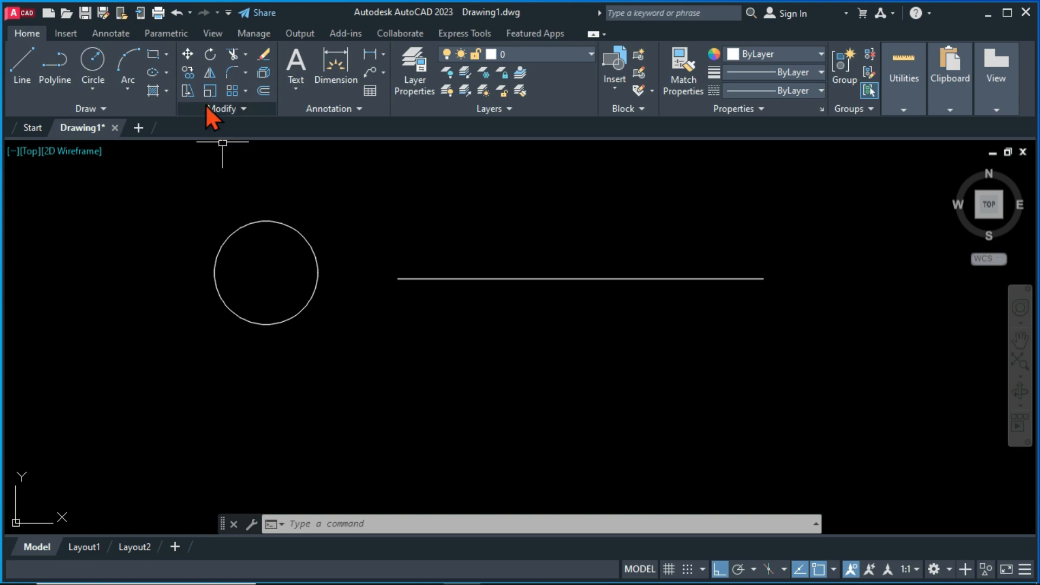
# Move the circle by its center onto the line's right endpoint with Ortho off, and undo the move.
pyautogui.click(190, 57)
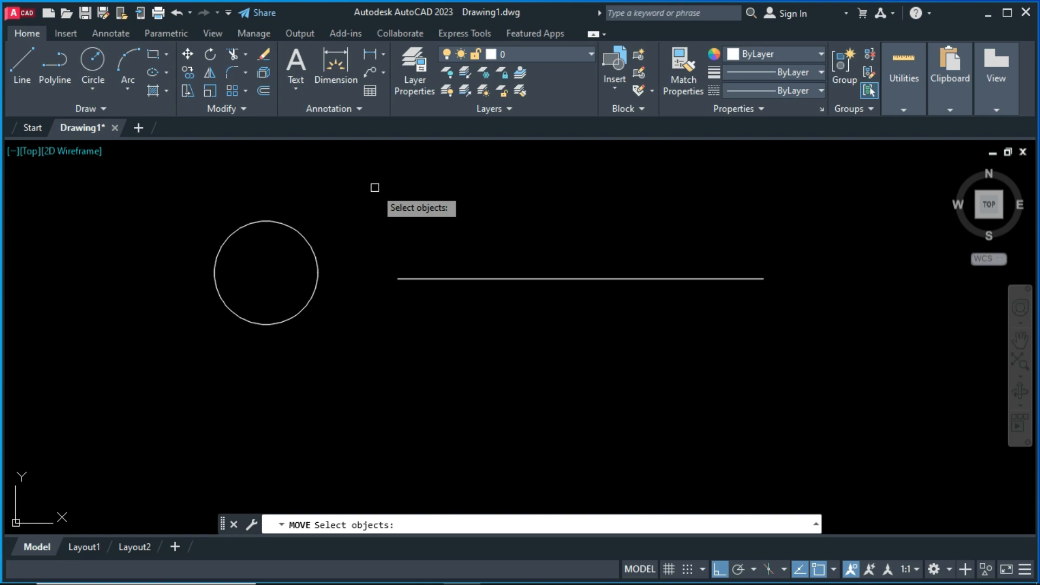
pyautogui.click(309, 244)
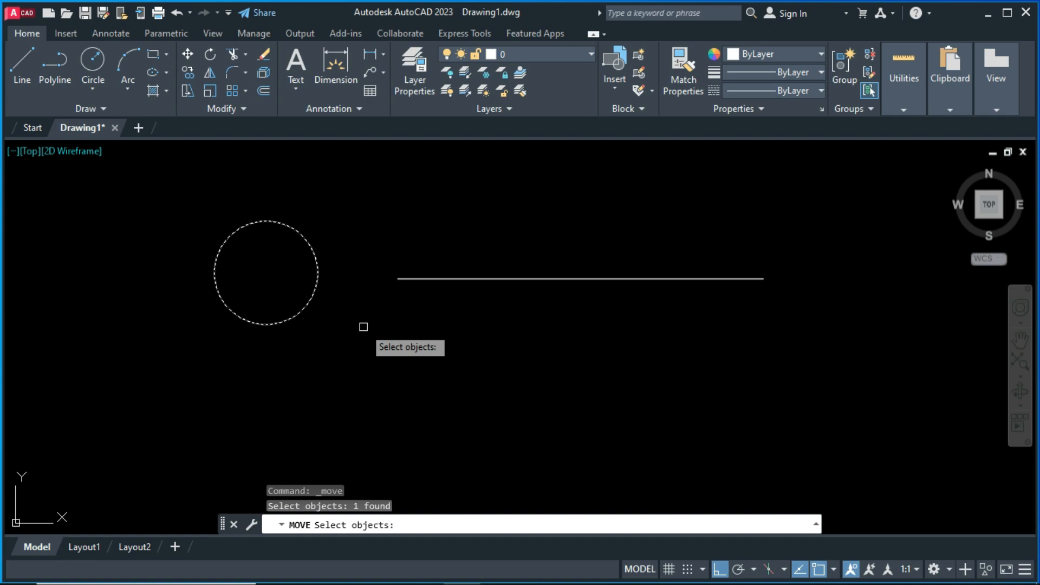
pyautogui.press('Return')
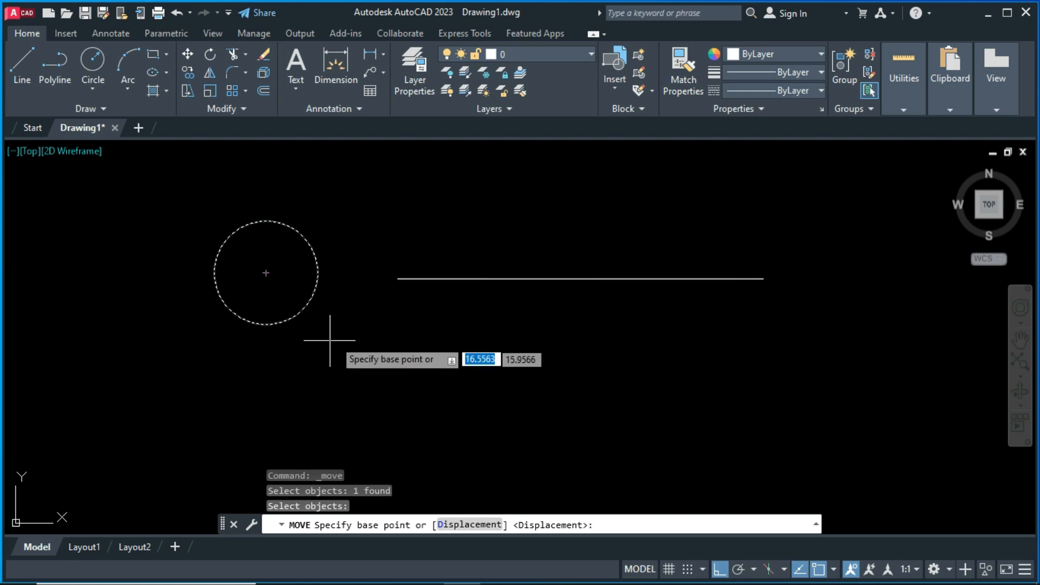
pyautogui.click(264, 273)
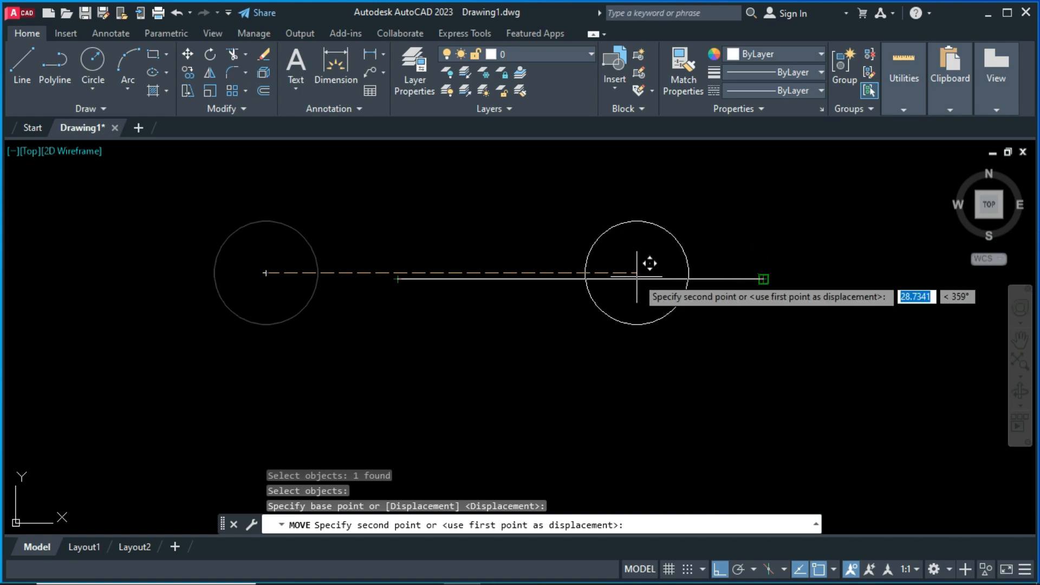
pyautogui.press('F8')
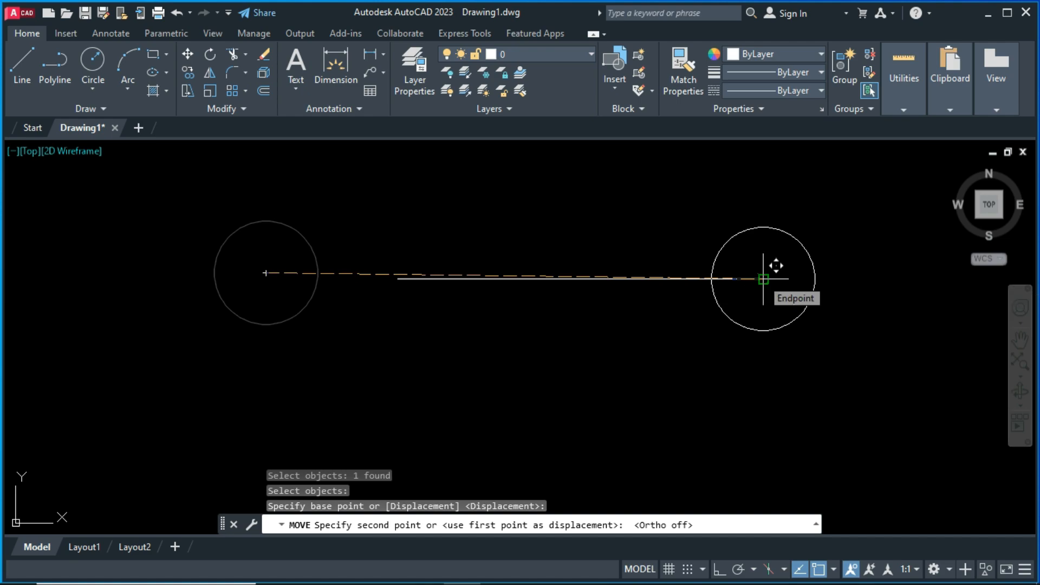
pyautogui.click(763, 279)
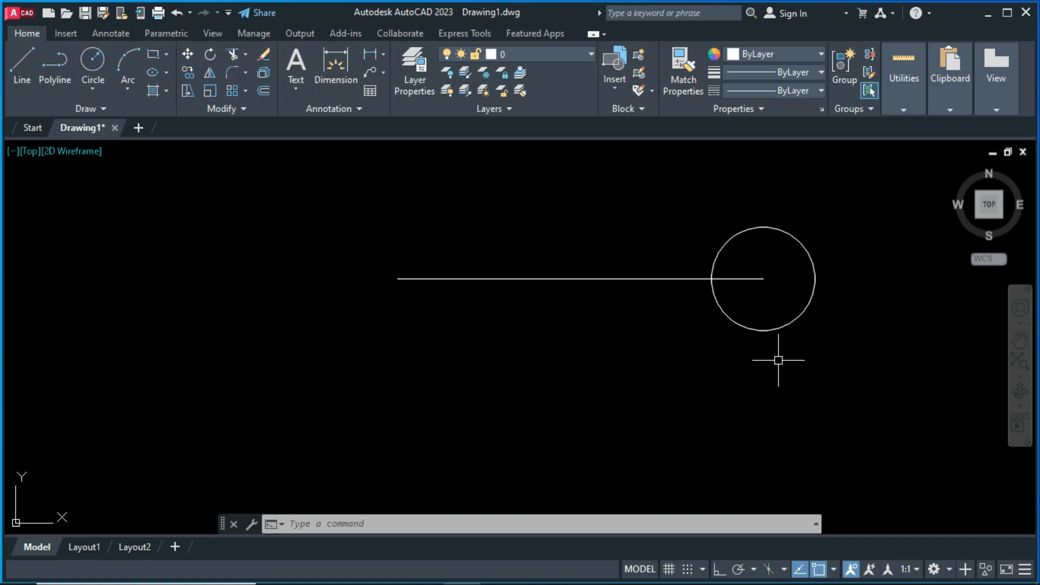
pyautogui.hotkey('ctrl', 'z')
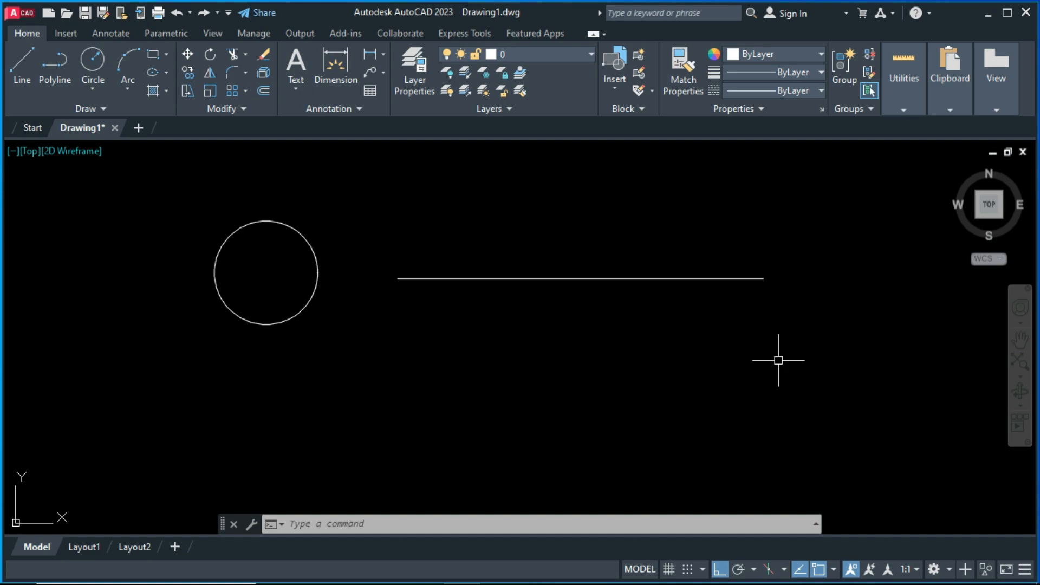
# Move the circle by its left quadrant point onto the line's right endpoint, and undo the move.
pyautogui.write('m')
pyautogui.press('Return')
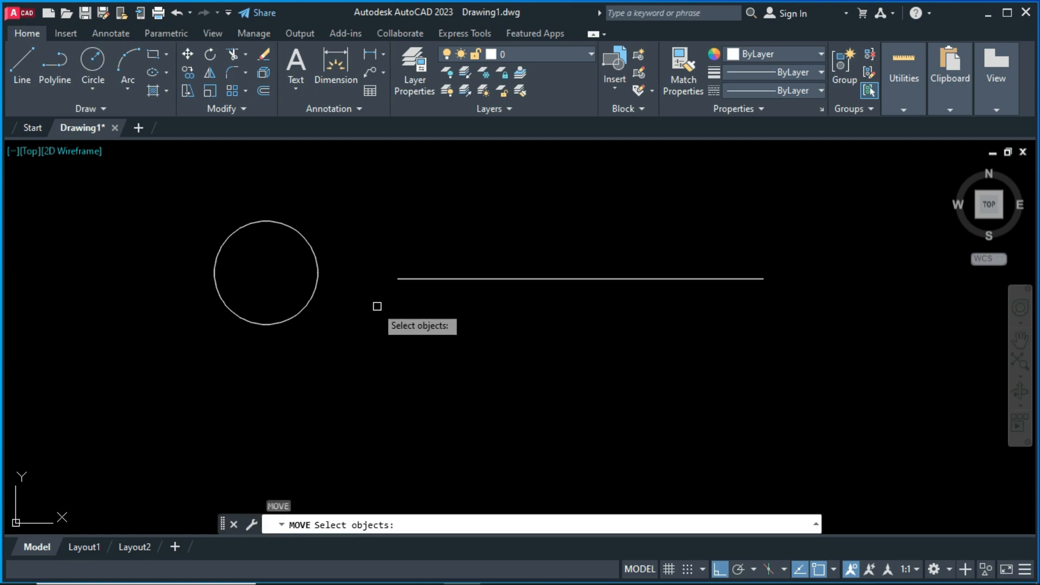
pyautogui.click(311, 294)
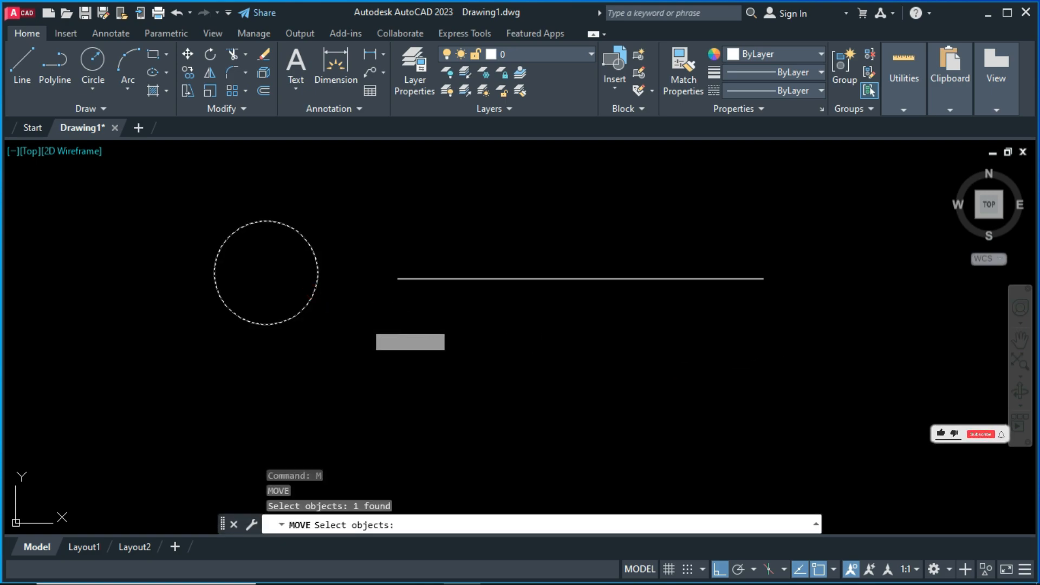
pyautogui.press('Return')
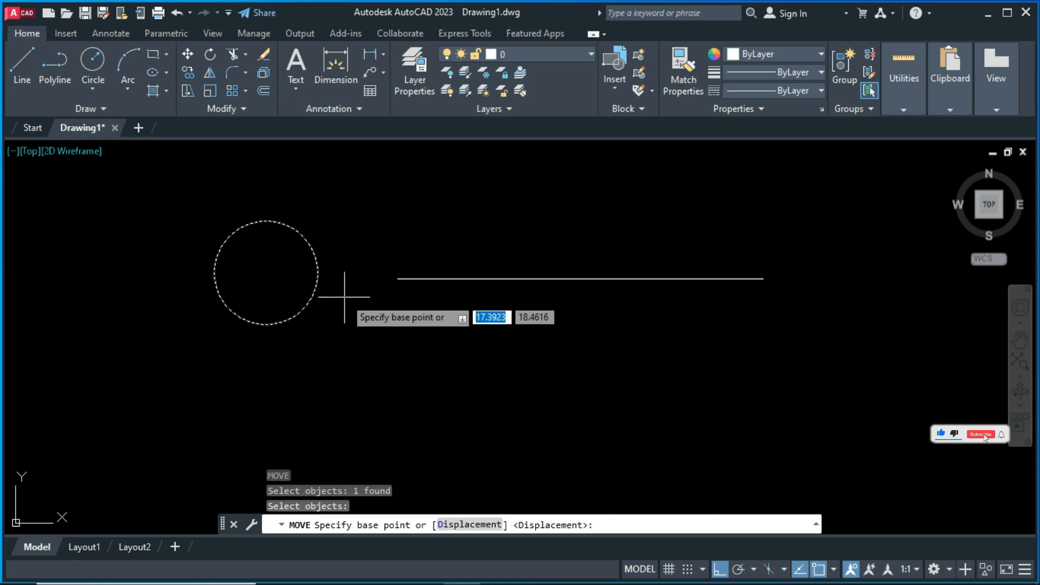
pyautogui.click(215, 275)
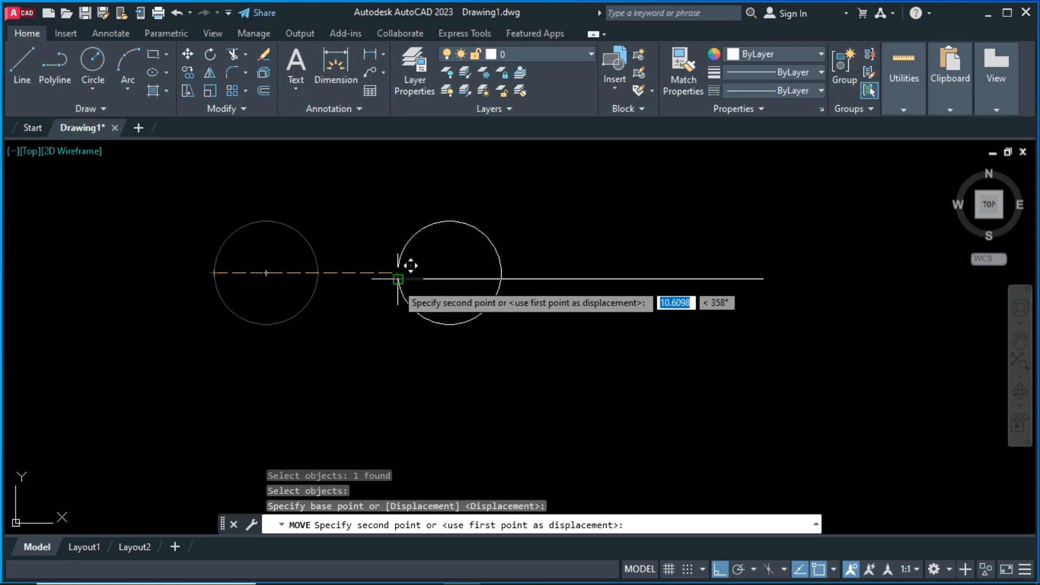
pyautogui.click(763, 280)
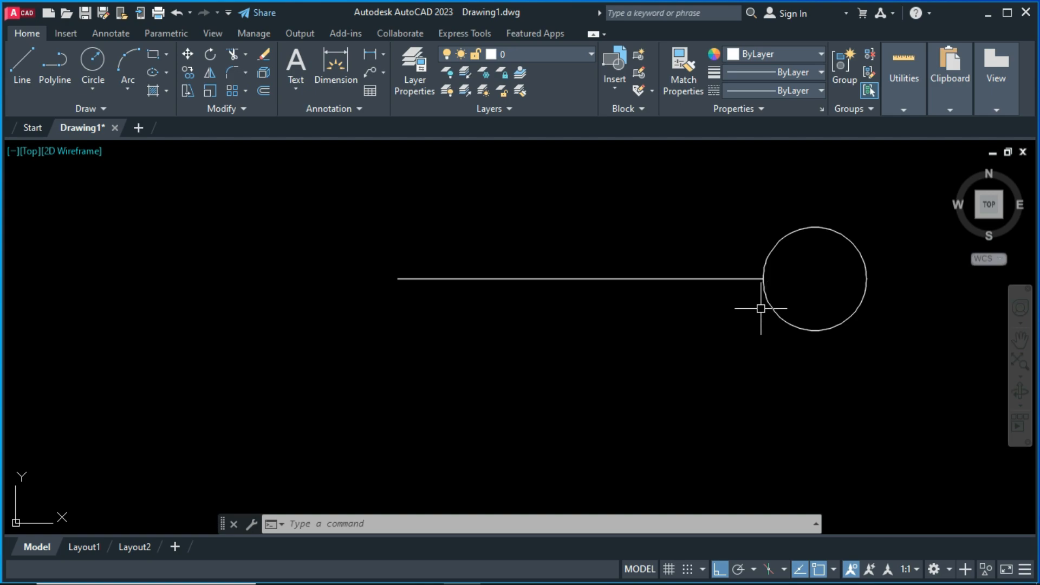
pyautogui.hotkey('ctrl', 'z')
# Move the circle by its top quadrant point onto the line's right endpoint with Ortho off, and undo the move.
pyautogui.write('m')
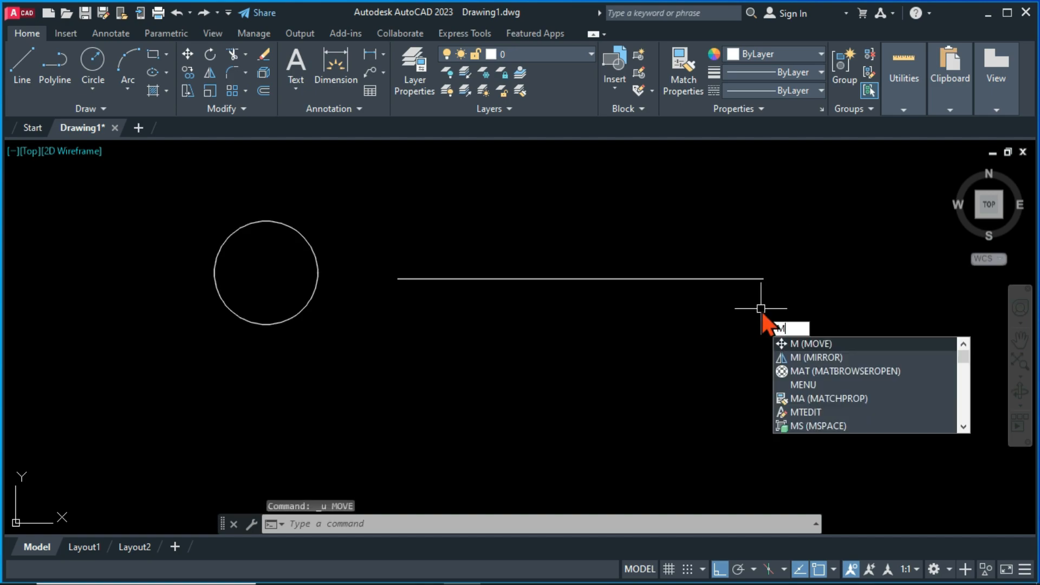
pyautogui.press('Return')
pyautogui.click(314, 270)
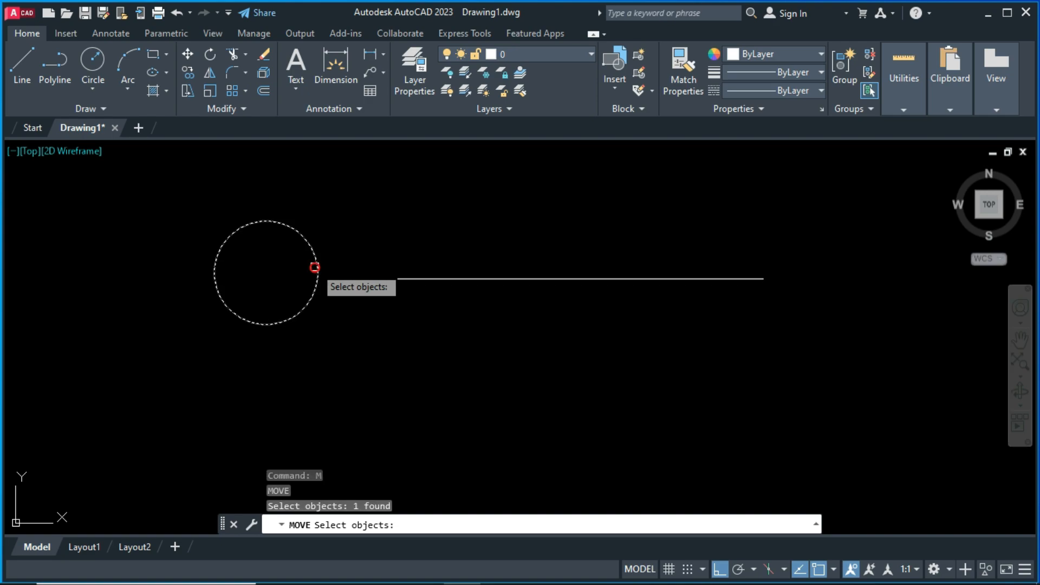
pyautogui.press('Return')
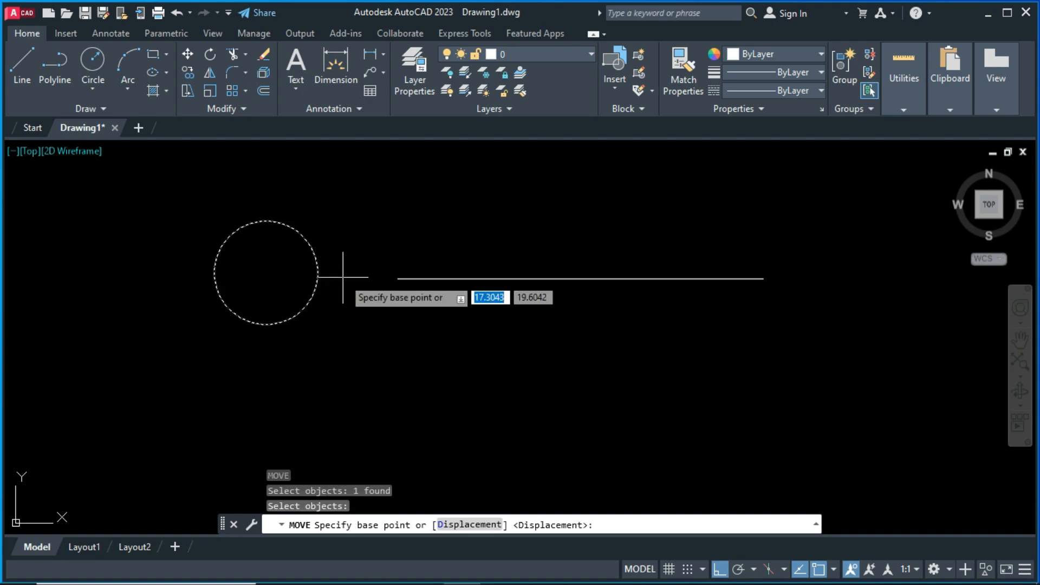
pyautogui.click(266, 221)
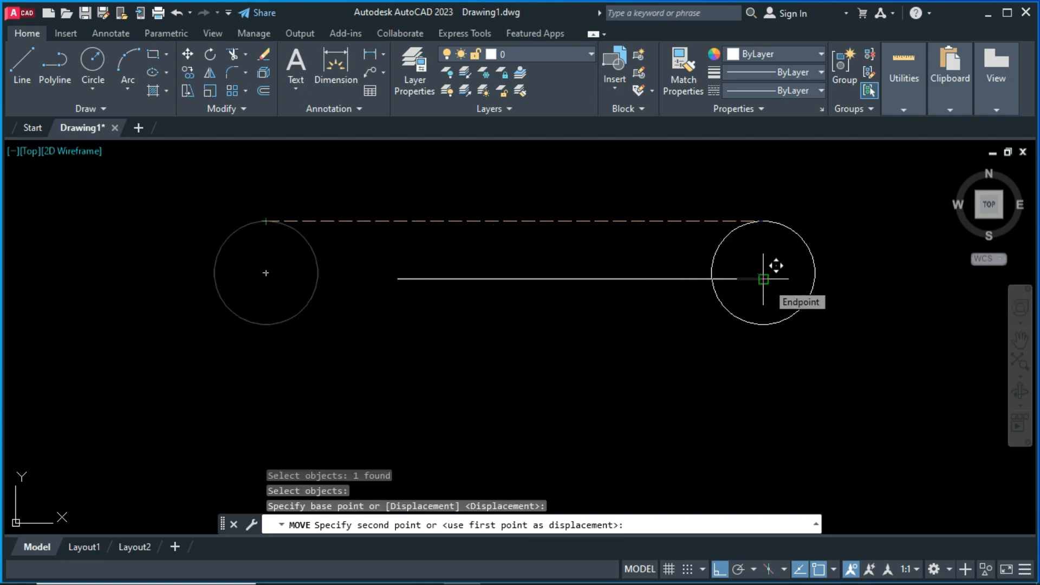
pyautogui.press('F8')
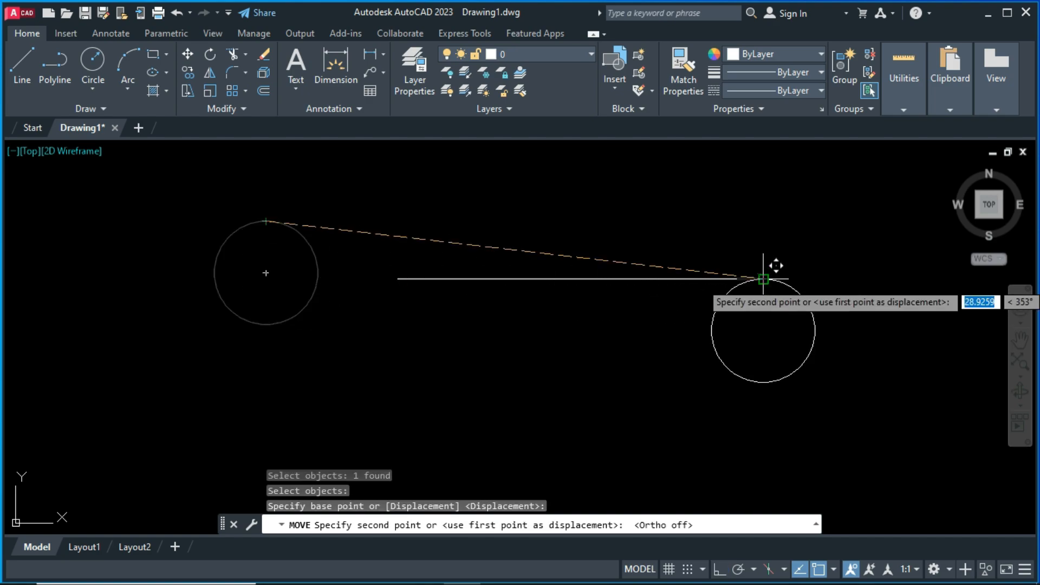
pyautogui.click(763, 279)
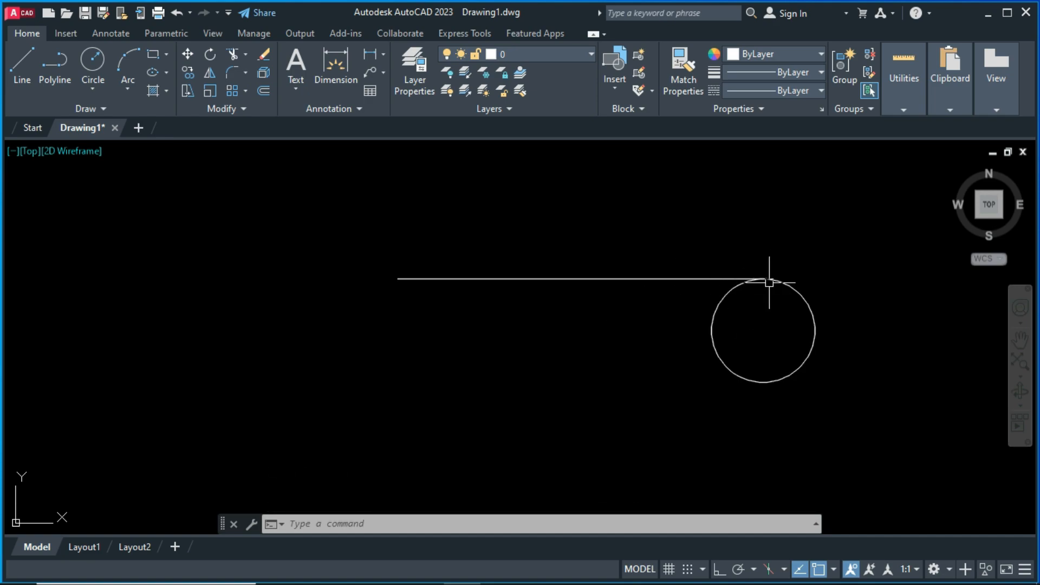
pyautogui.hotkey('ctrl', 'z')
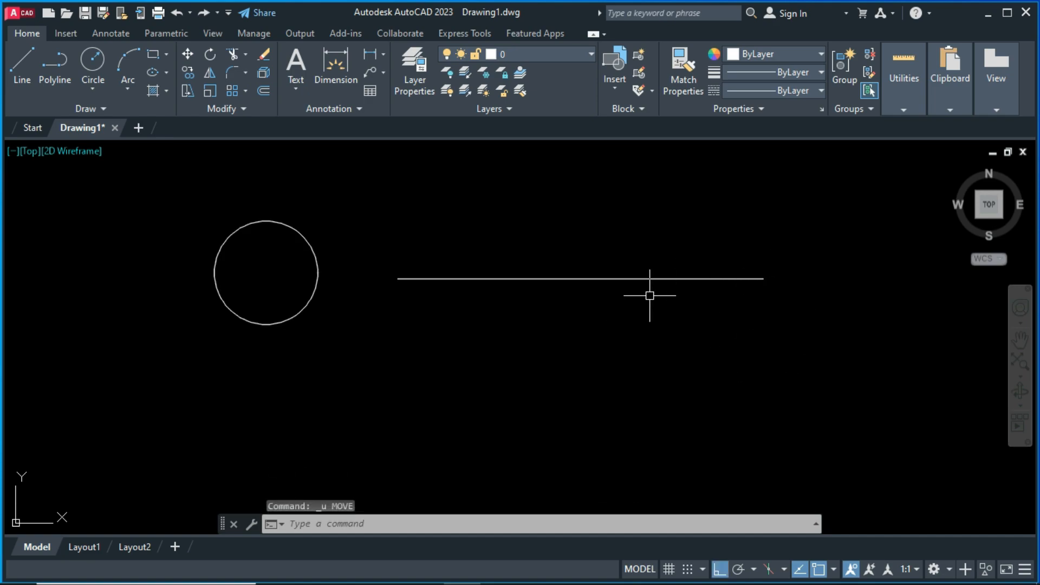
# Move the circle again using its center as base point and the line's right endpoint as destination, and undo the move.
pyautogui.write('m')
pyautogui.press('Return')
pyautogui.click(304, 235)
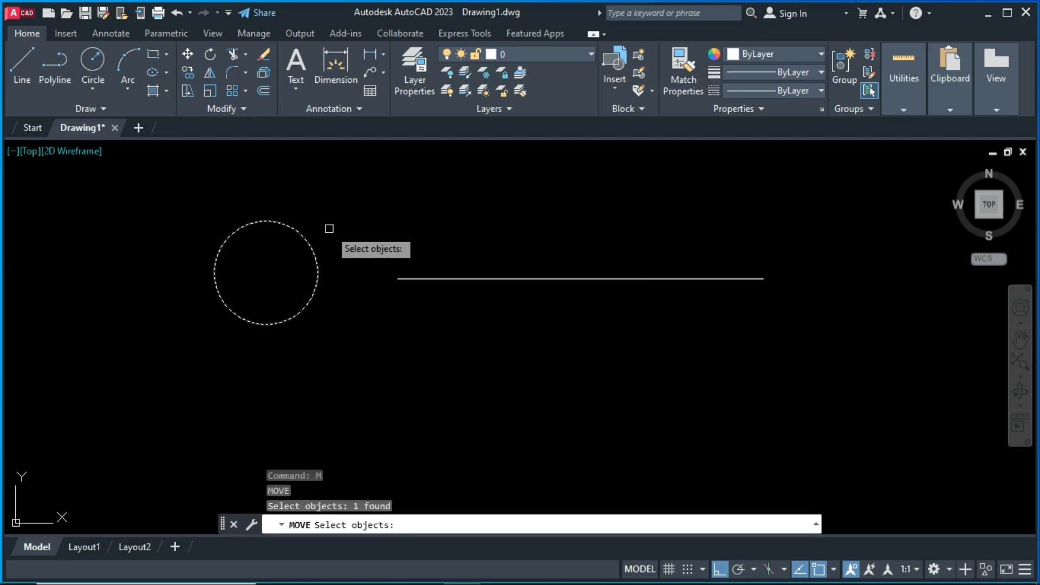
pyautogui.press('Return')
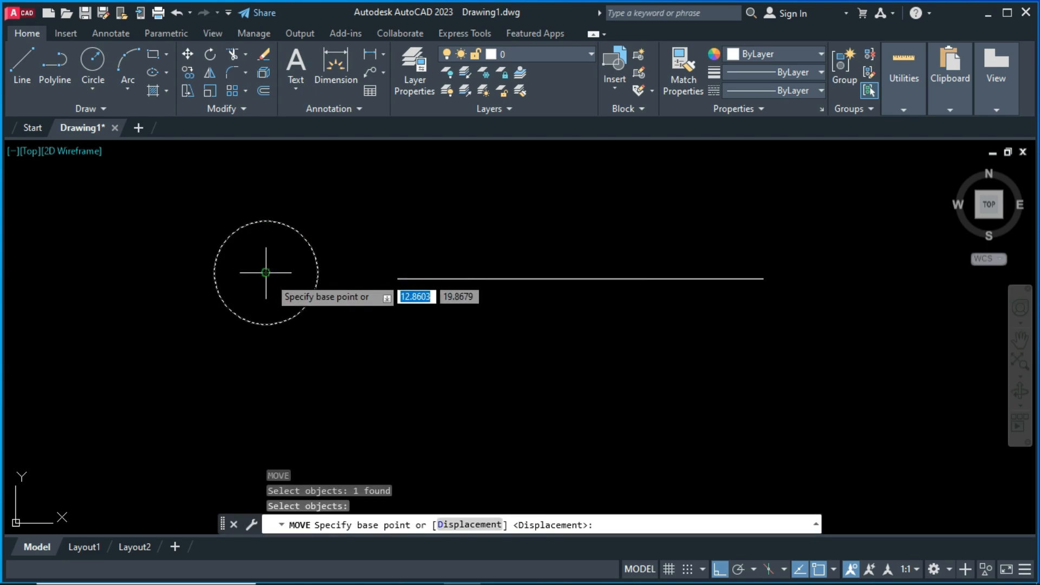
pyautogui.click(266, 273)
pyautogui.click(762, 287)
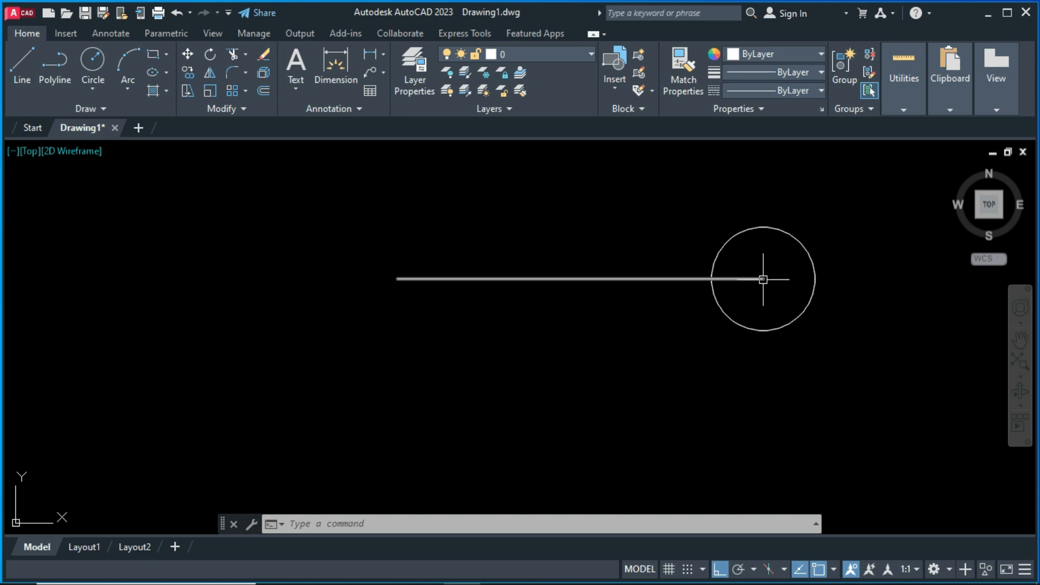
pyautogui.moveTo(762, 280)
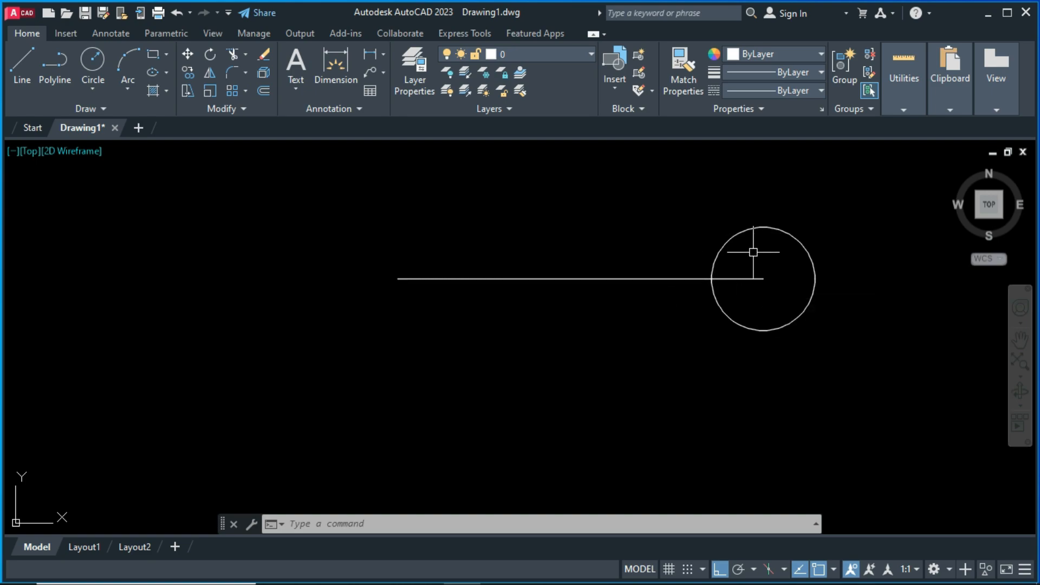
pyautogui.hotkey('ctrl', 'z')
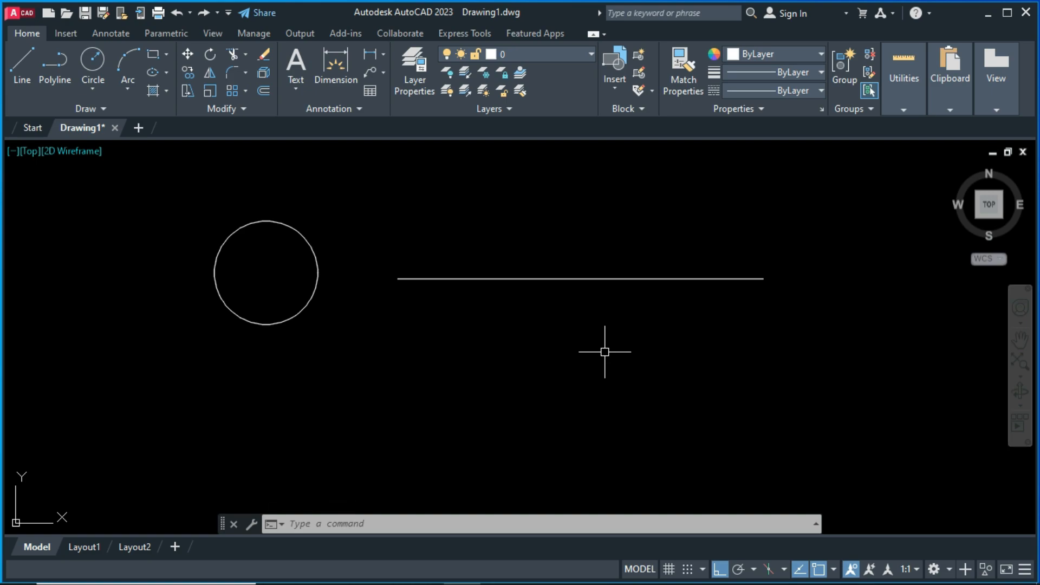
# Move the circle using its bottom quadrant as base point so that it sits on the line's right endpoint.
pyautogui.rightClick(605, 351)
pyautogui.click(650, 386)
pyautogui.click(310, 251)
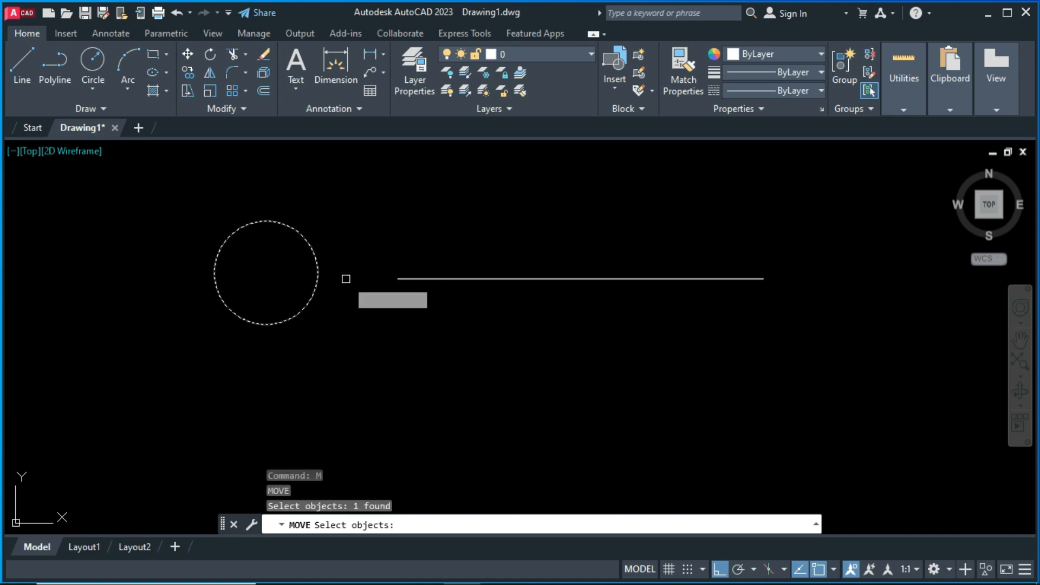
pyautogui.press('Return')
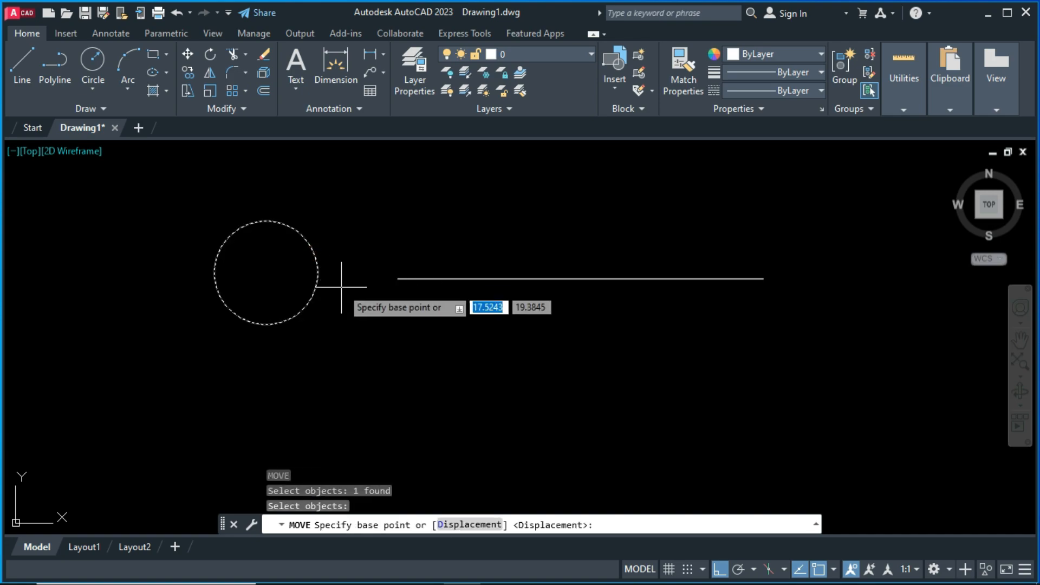
pyautogui.click(266, 325)
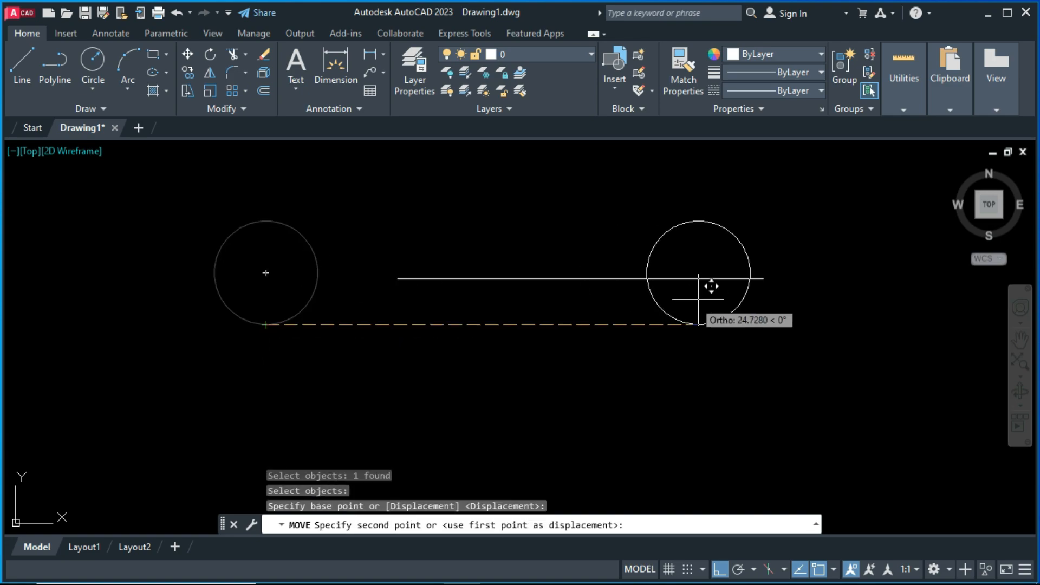
pyautogui.click(763, 279)
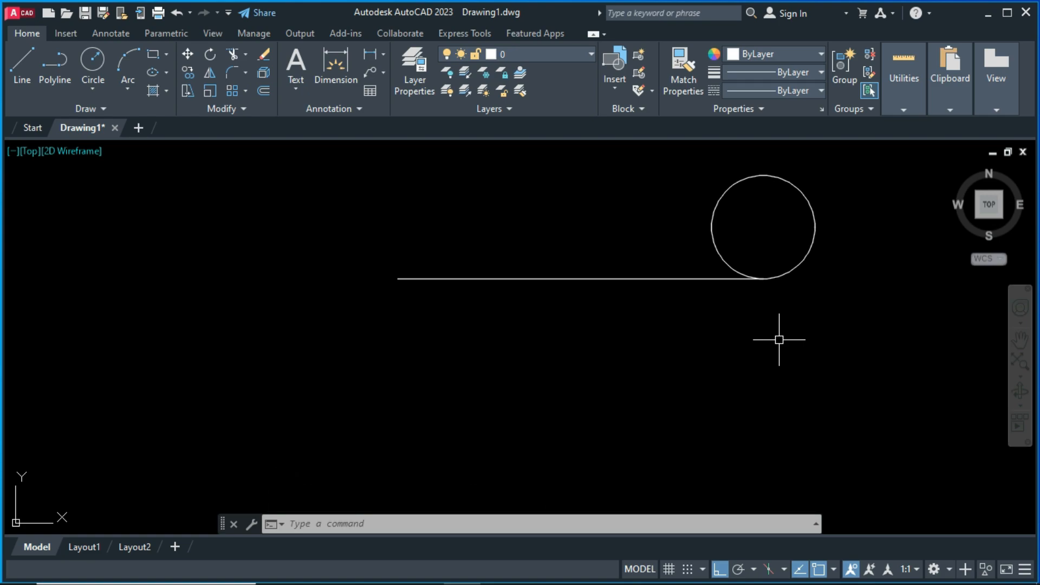
# Erase the circle at the line's right endpoint.
pyautogui.write('e')
pyautogui.press('Return')
pyautogui.click(813, 243)
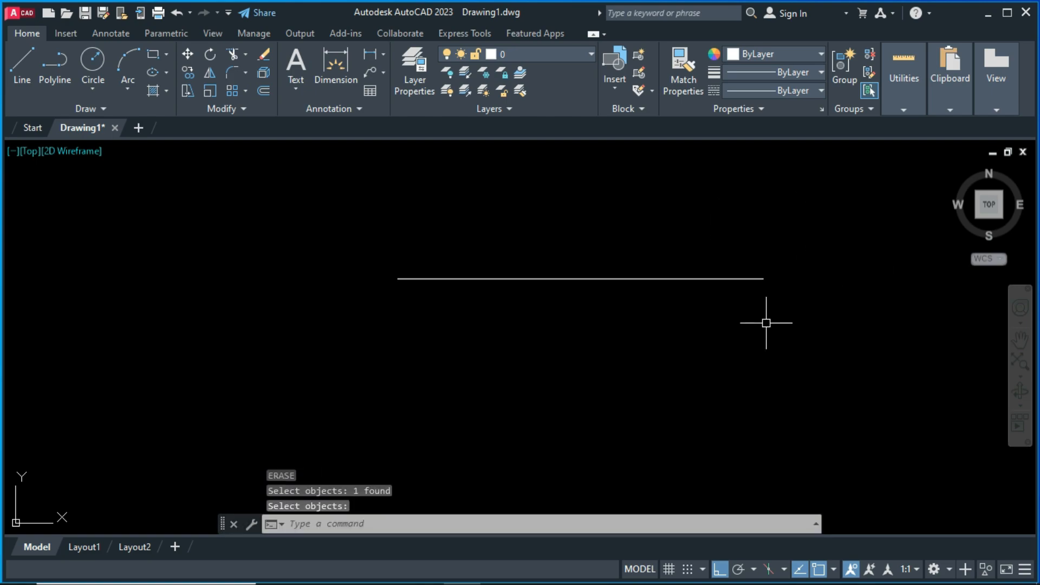
pyautogui.press('Return')
# Draw a rectangle to the left of the horizontal line, with its upper edge roughly level with the line.
pyautogui.write('rec')
pyautogui.press('Return')
pyautogui.click(226, 276)
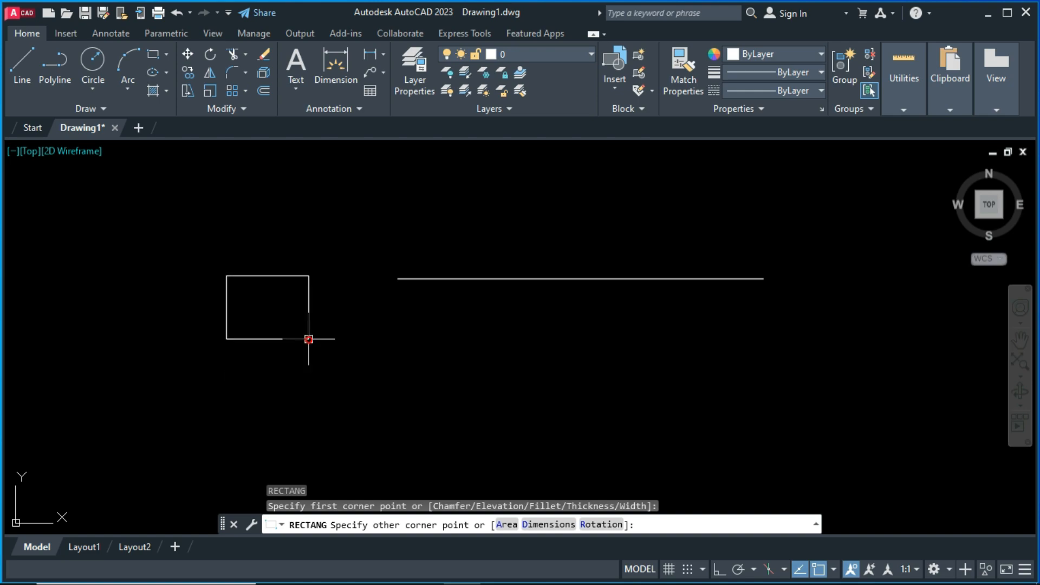
pyautogui.click(309, 339)
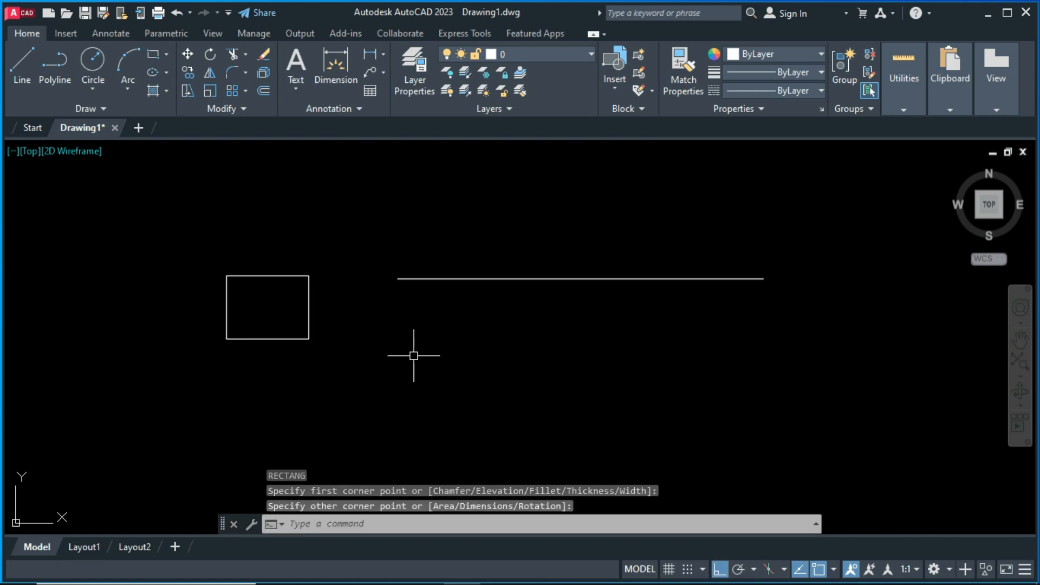
# Move the rectangle by its lower-right corner onto the line's left endpoint, and undo the move.
pyautogui.write('m')
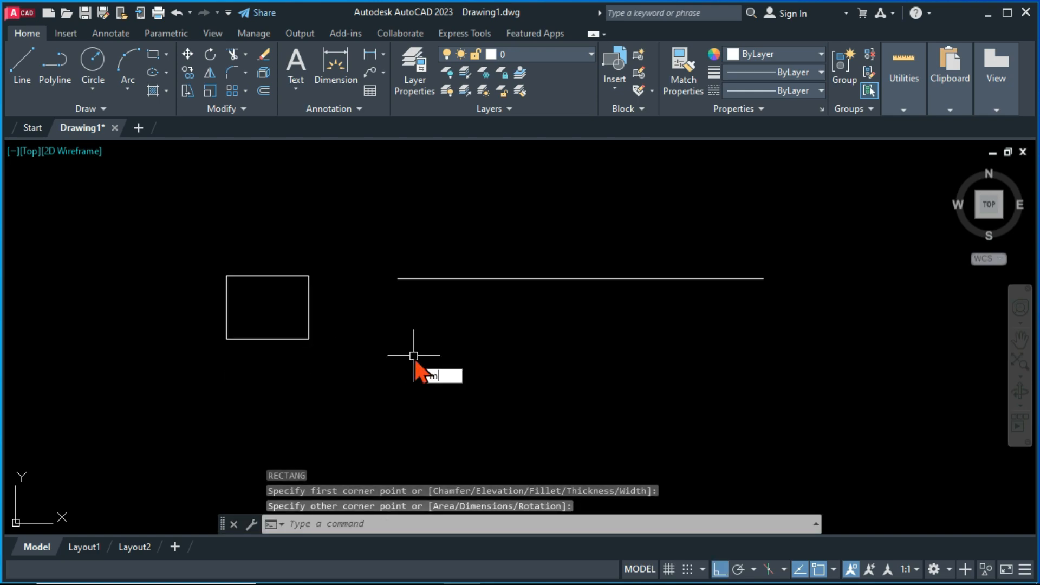
pyautogui.press('Return')
pyautogui.click(345, 245)
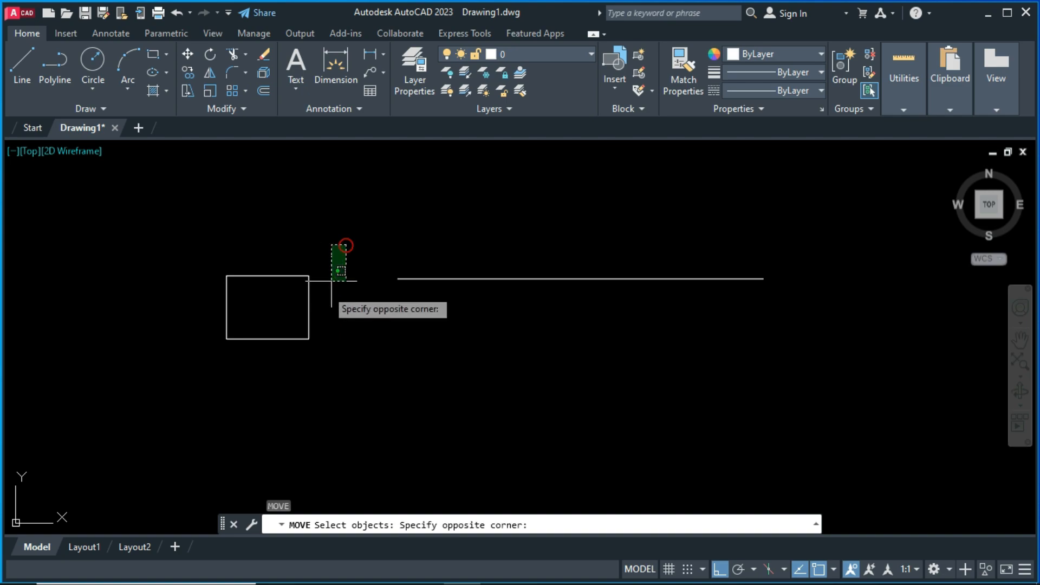
pyautogui.click(346, 325)
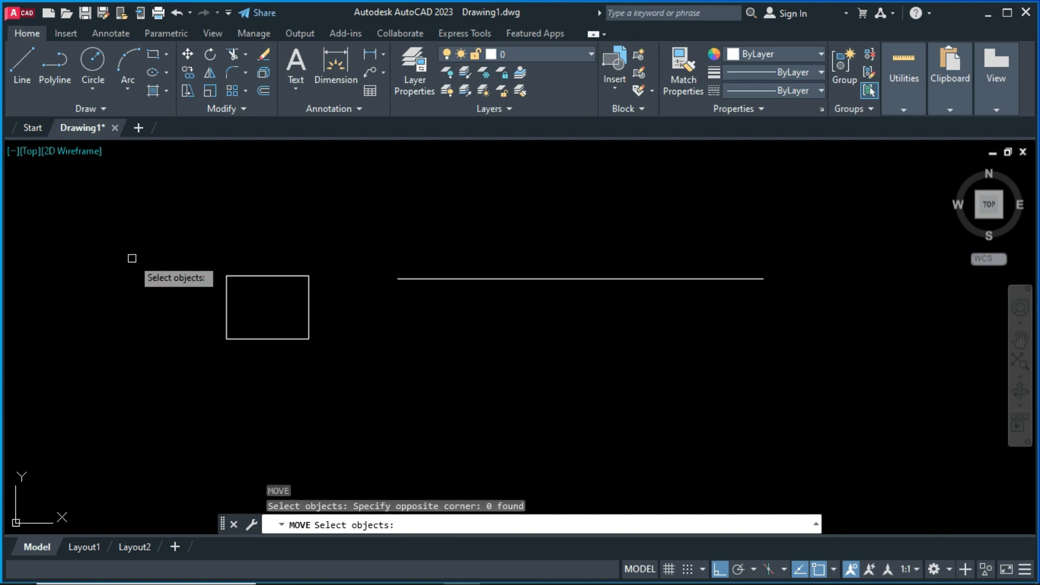
pyautogui.click(168, 234)
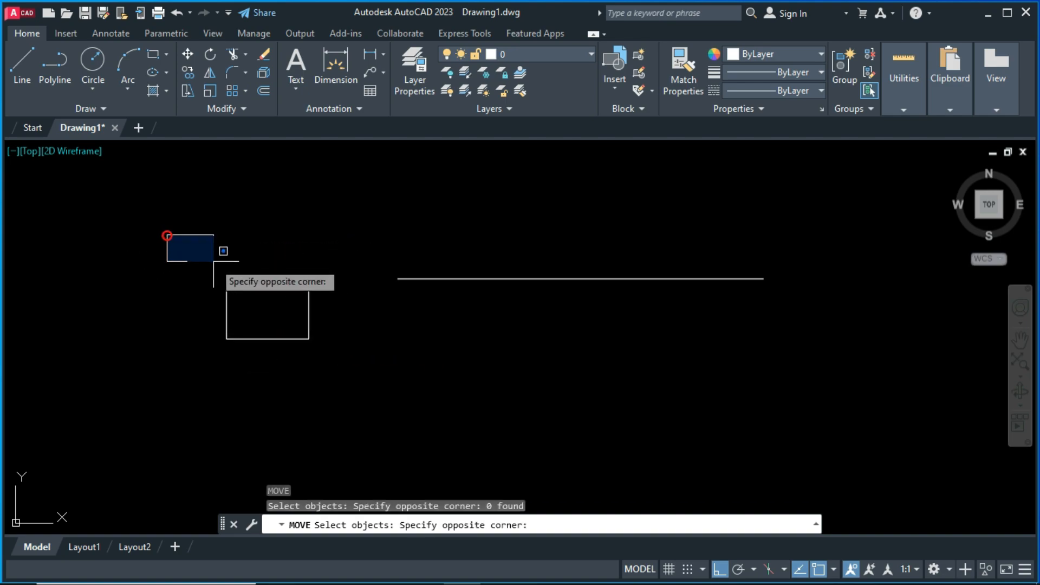
pyautogui.click(349, 356)
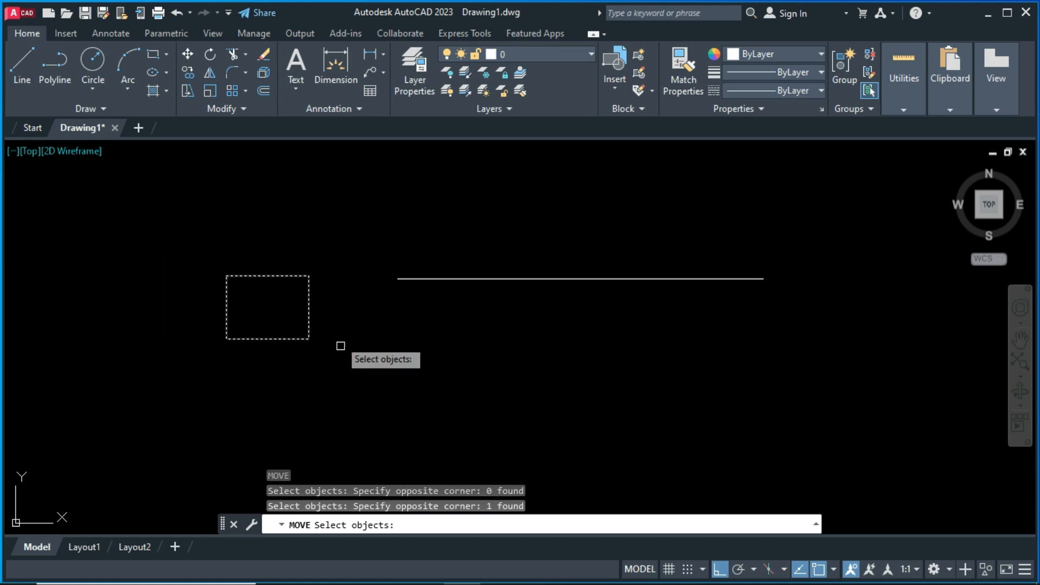
pyautogui.press('Return')
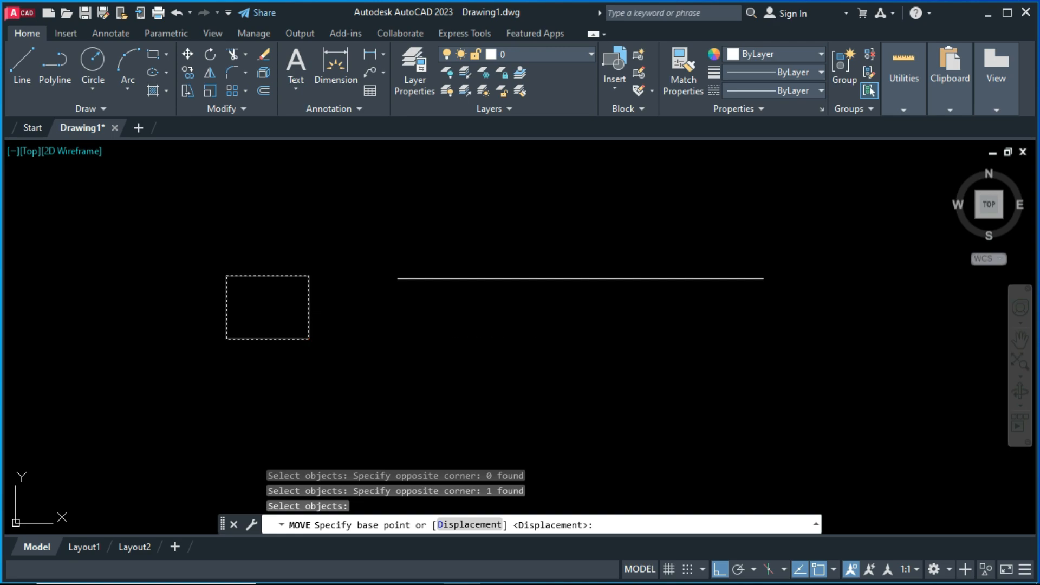
pyautogui.click(308, 339)
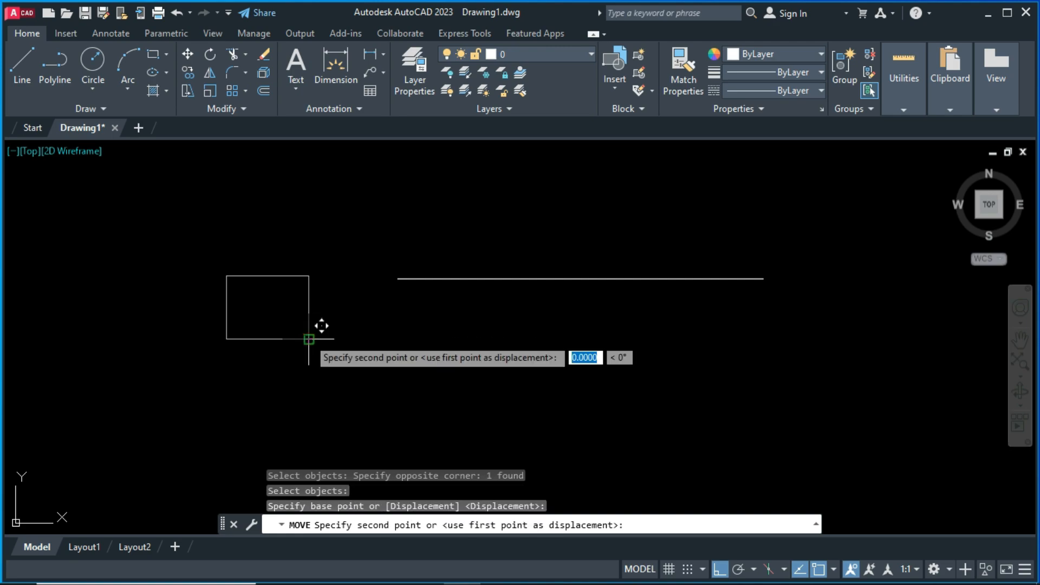
pyautogui.click(398, 279)
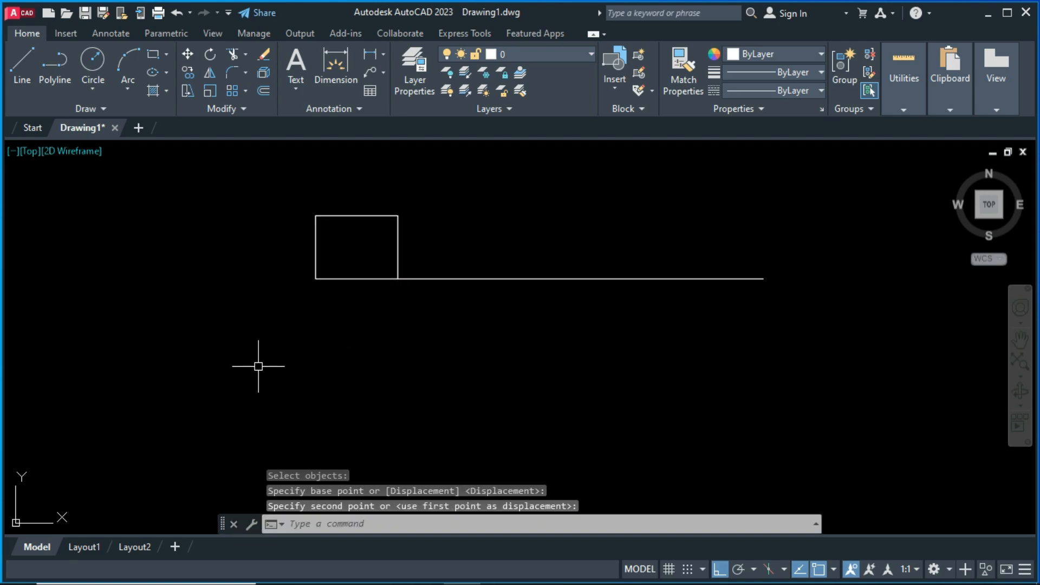
pyautogui.hotkey('ctrl', 'z')
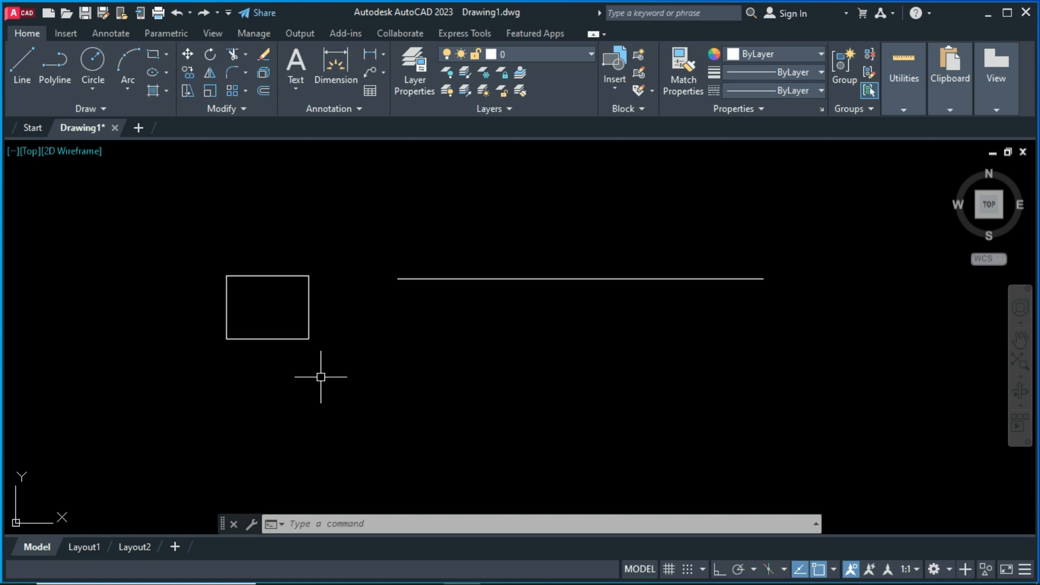
# Draw a square from four separate lines of length 3 below the horizontal line's left end, with Ortho on.
pyautogui.write('l')
pyautogui.press('Return')
pyautogui.click(385, 355)
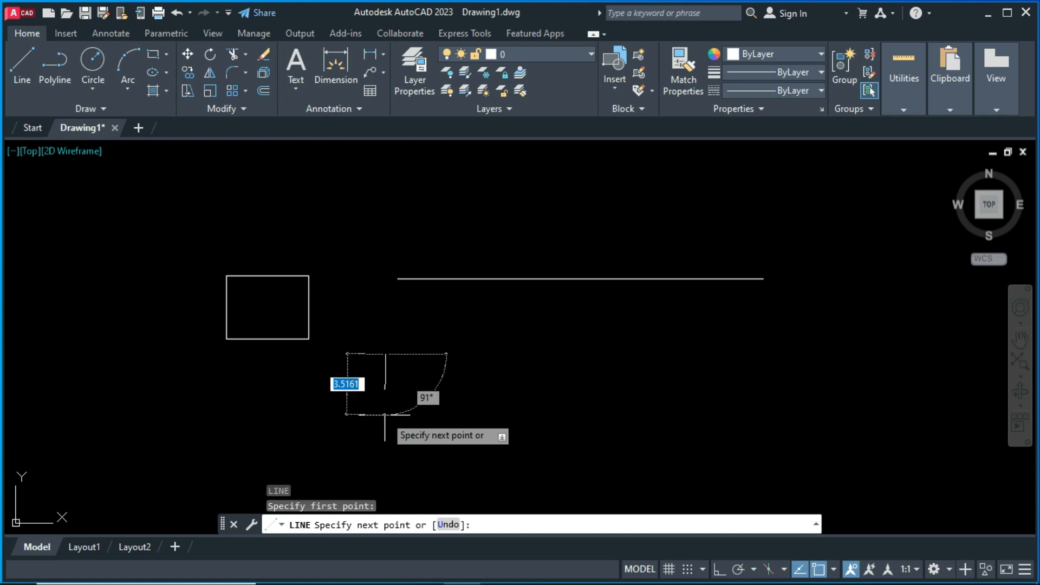
pyautogui.press('F8')
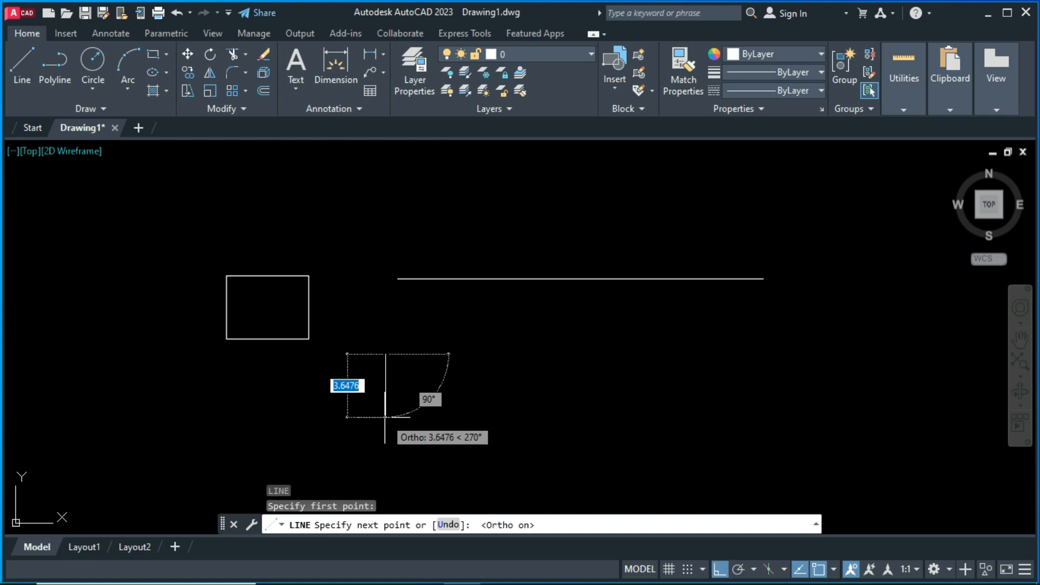
pyautogui.write('3')
pyautogui.press('Return')
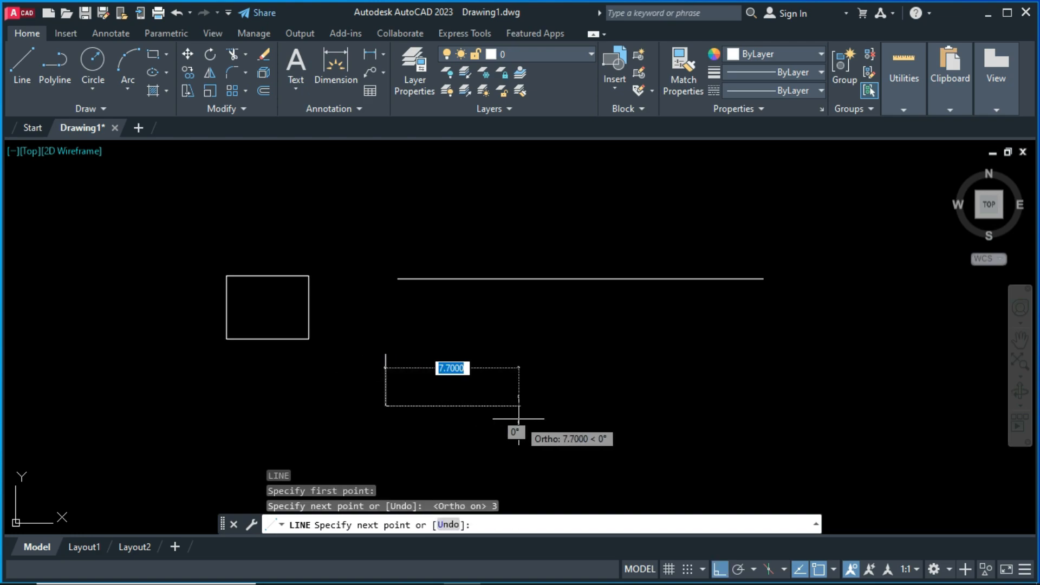
pyautogui.write('3')
pyautogui.press('Return')
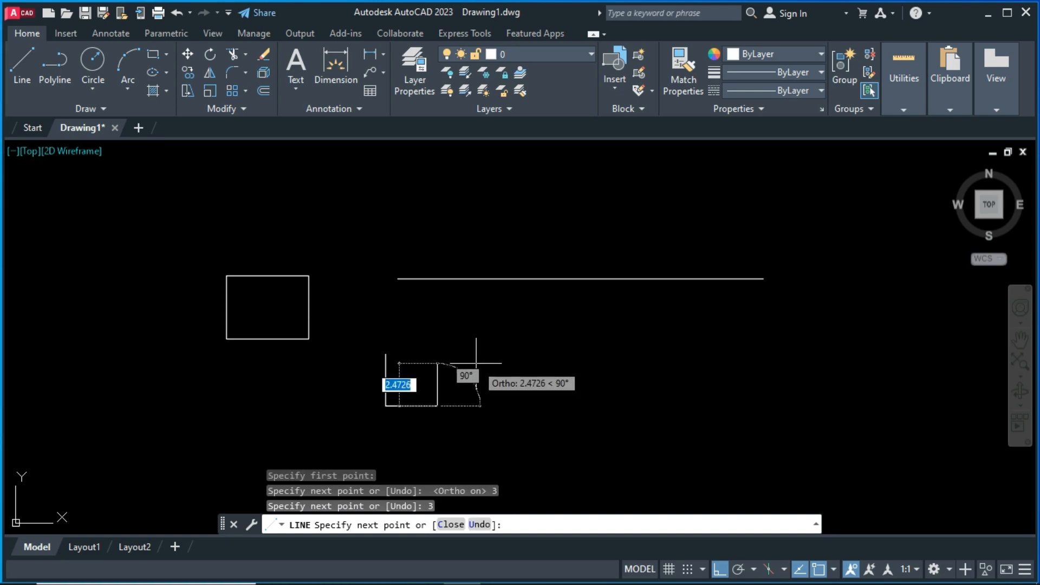
pyautogui.write('3')
pyautogui.press('Return')
pyautogui.write('3')
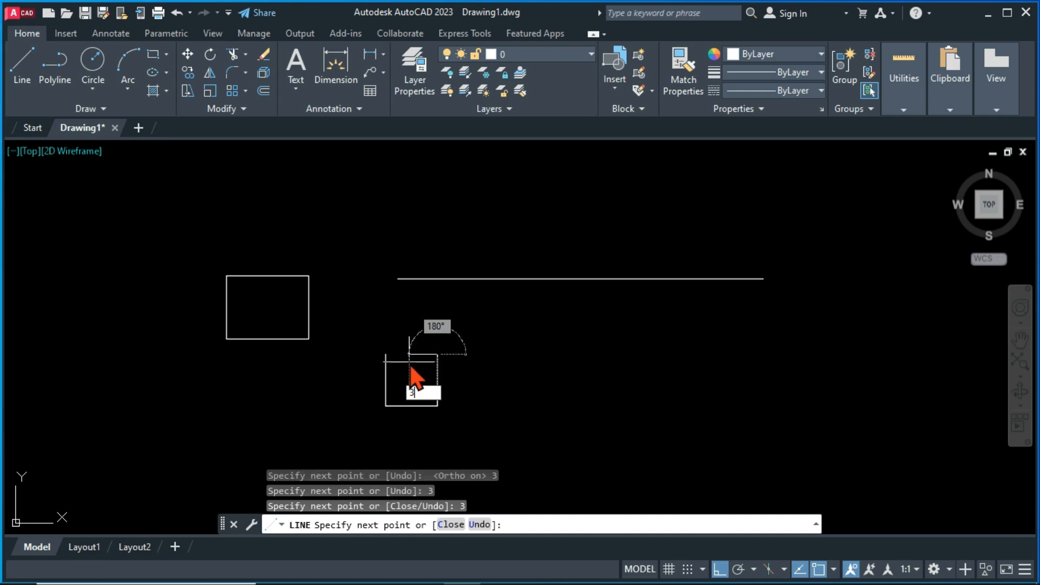
pyautogui.press('Return')
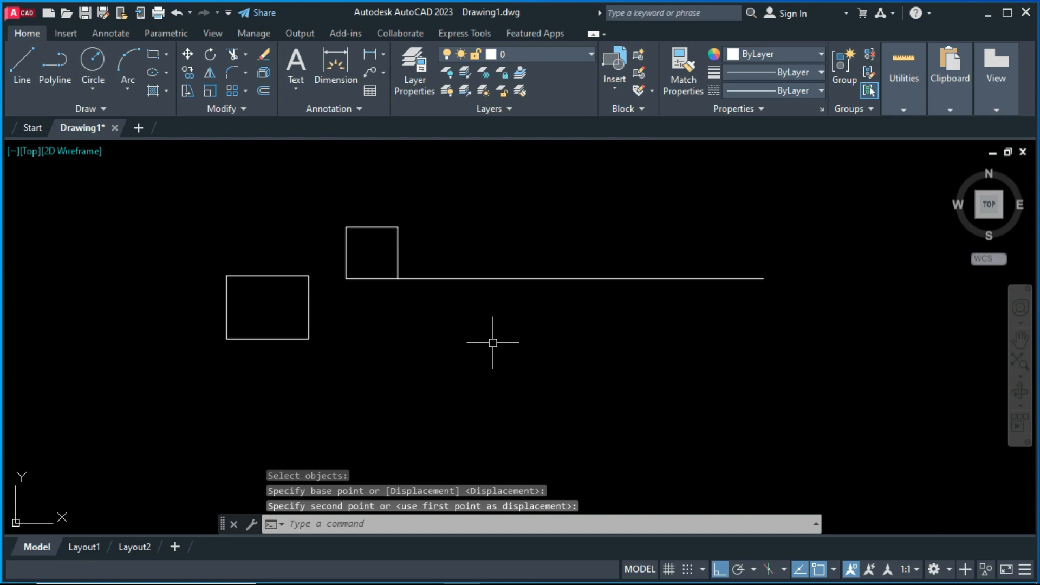
# Undo the small square's move onto the line's left endpoint.
pyautogui.hotkey('ctrl', 'z')
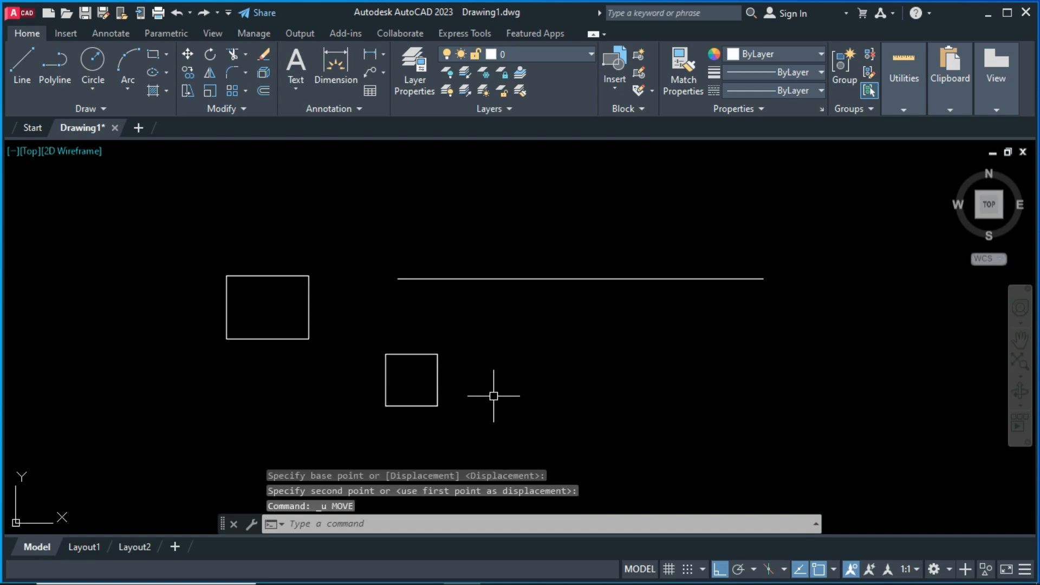
# Move only the small square's right side by its lower endpoint onto the line's left endpoint, and undo the move.
pyautogui.write('m')
pyautogui.press('Return')
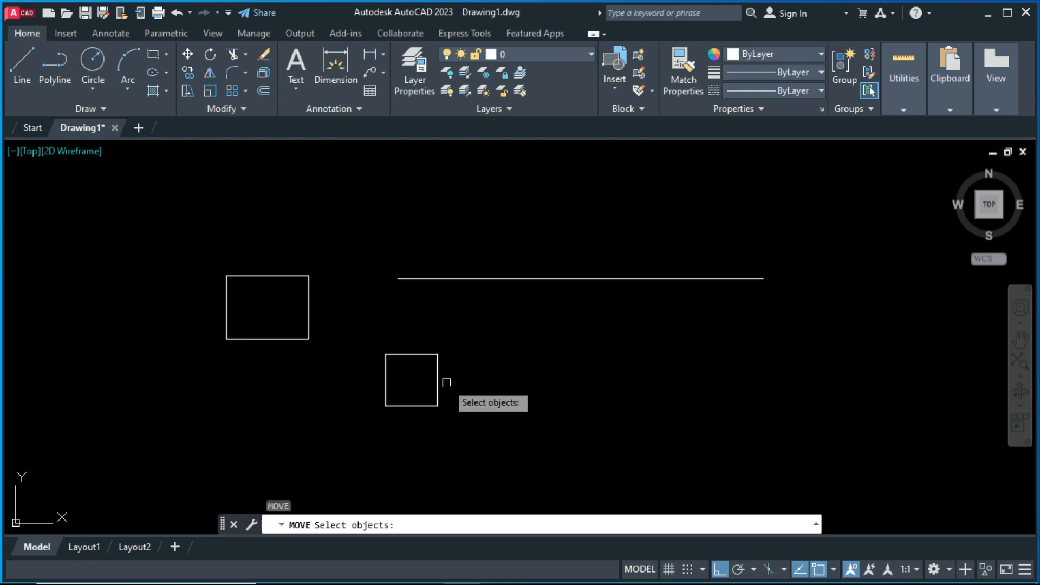
pyautogui.click(437, 375)
pyautogui.press('Return')
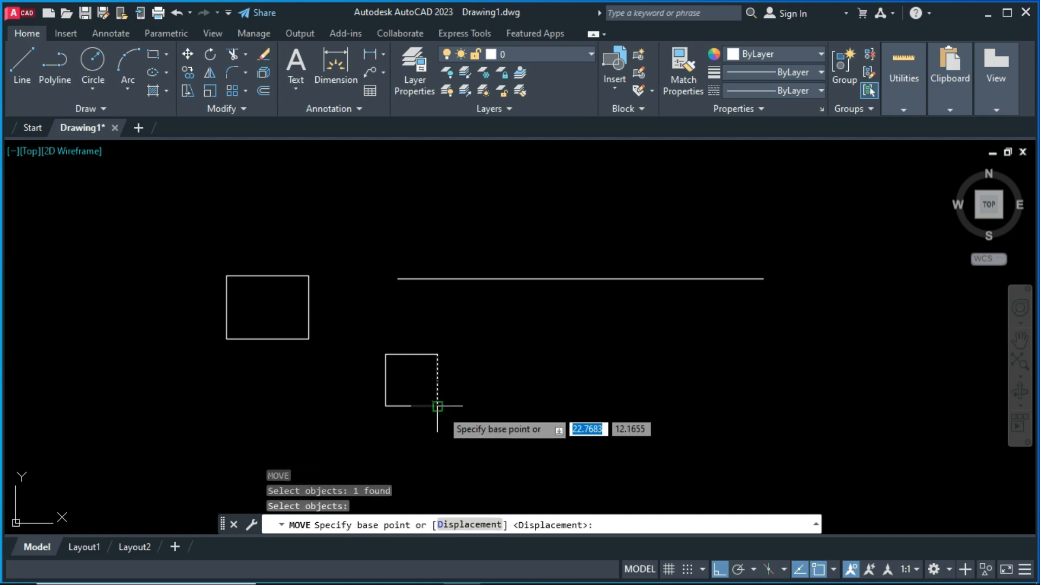
pyautogui.click(437, 405)
pyautogui.click(399, 279)
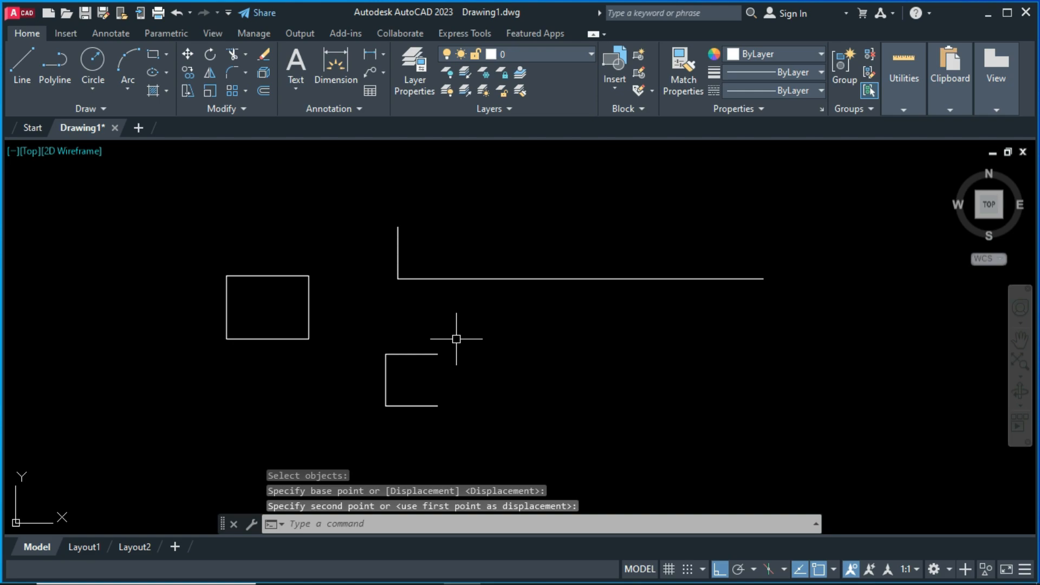
pyautogui.hotkey('ctrl', 'z')
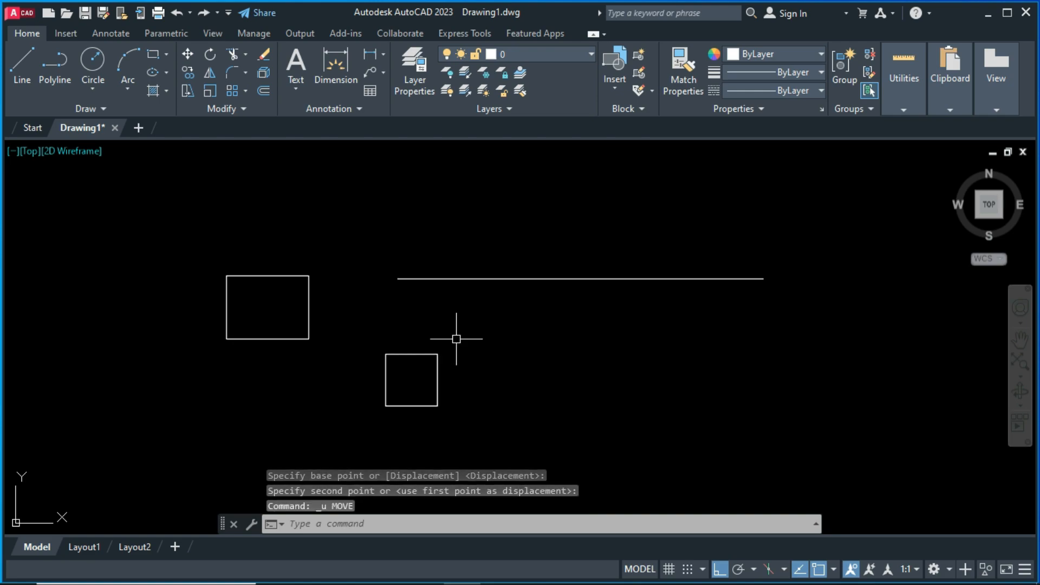
# Move all four sides of the small square by its lower-left corner onto the line's left endpoint.
pyautogui.write('m')
pyautogui.press('Return')
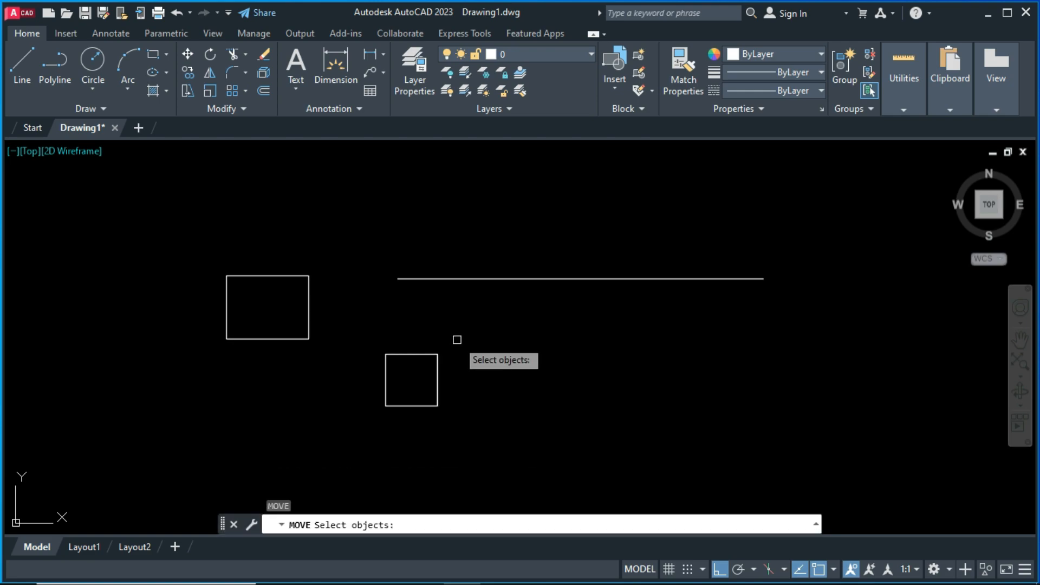
pyautogui.click(487, 331)
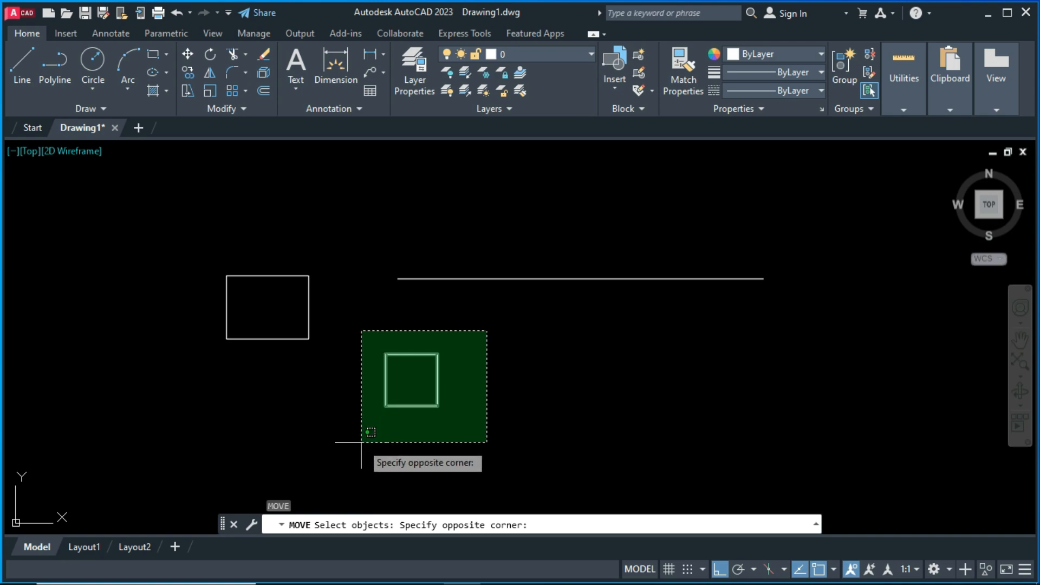
pyautogui.click(361, 443)
pyautogui.press('Return')
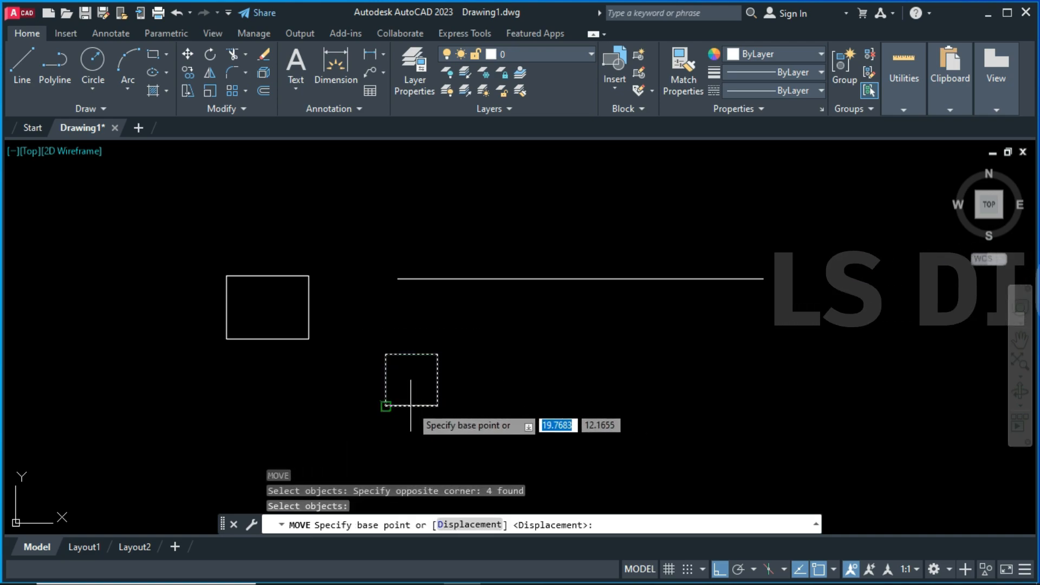
pyautogui.click(386, 405)
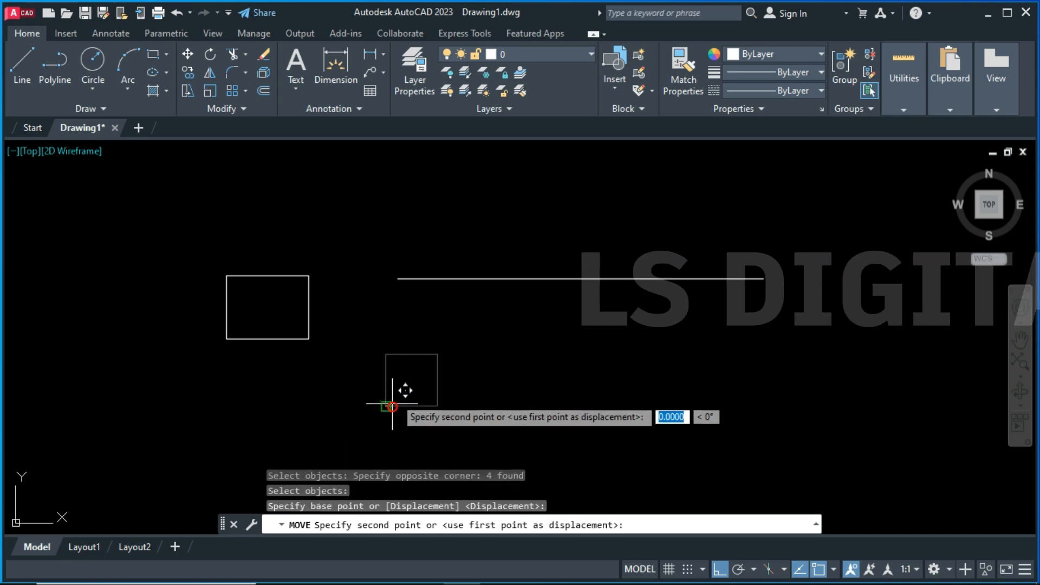
pyautogui.click(403, 281)
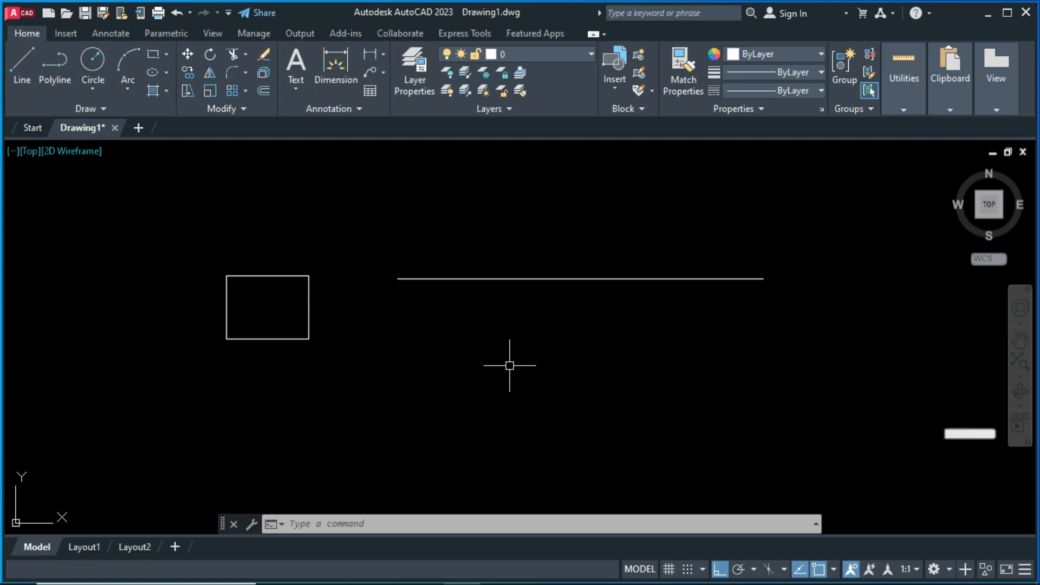
# Move the rectangle with the Displacement option by 20,10,0 with Ortho off, and undo the move.
pyautogui.write('m')
pyautogui.press('Return')
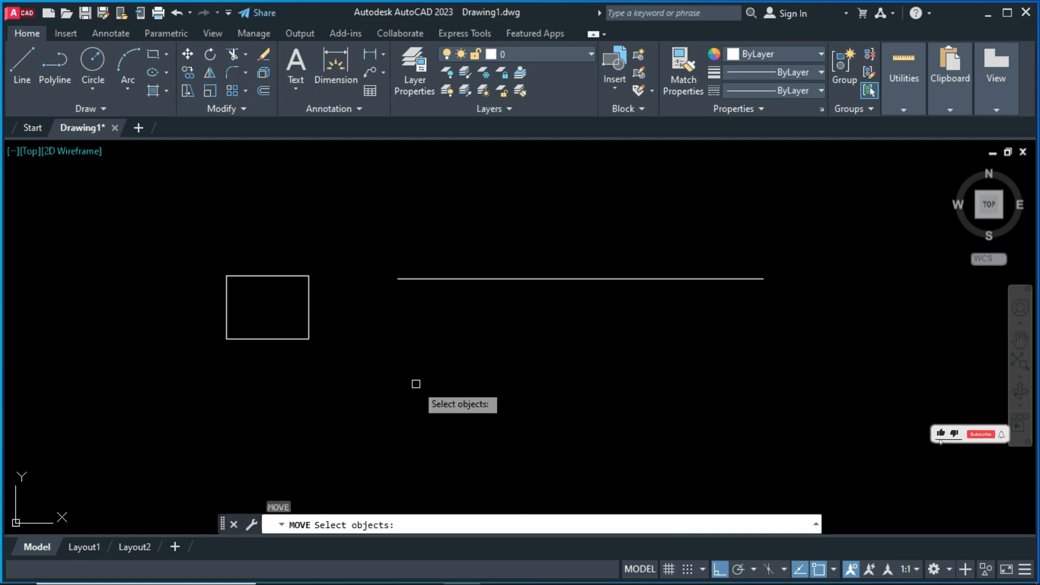
pyautogui.click(308, 320)
pyautogui.press('Return')
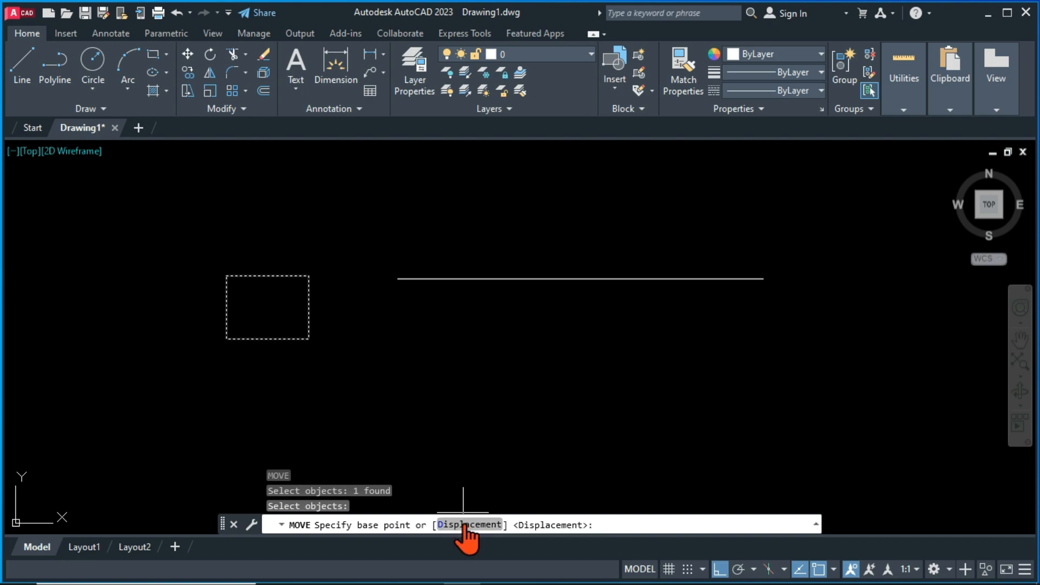
pyautogui.write('d')
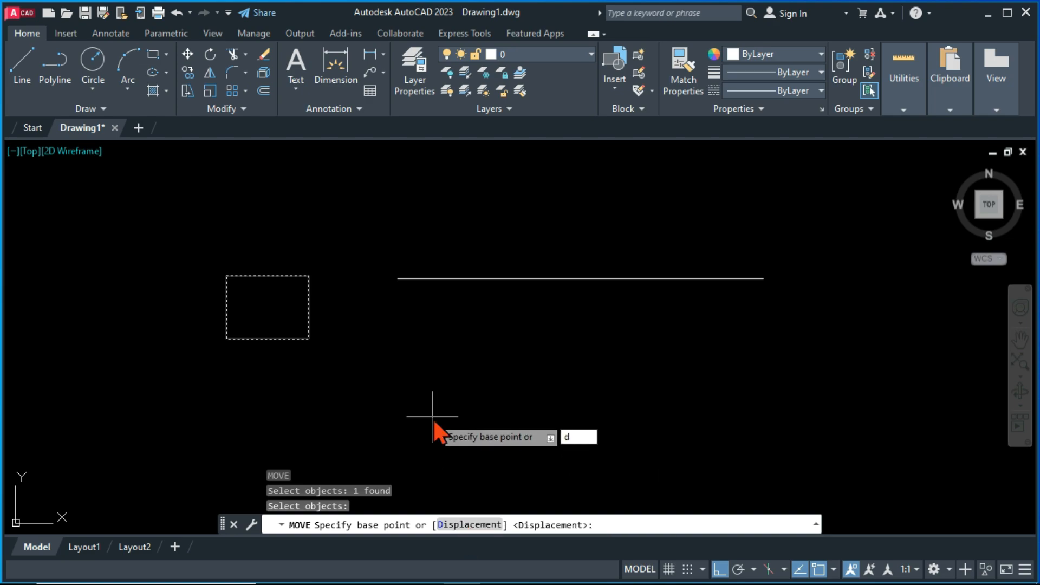
pyautogui.press('Return')
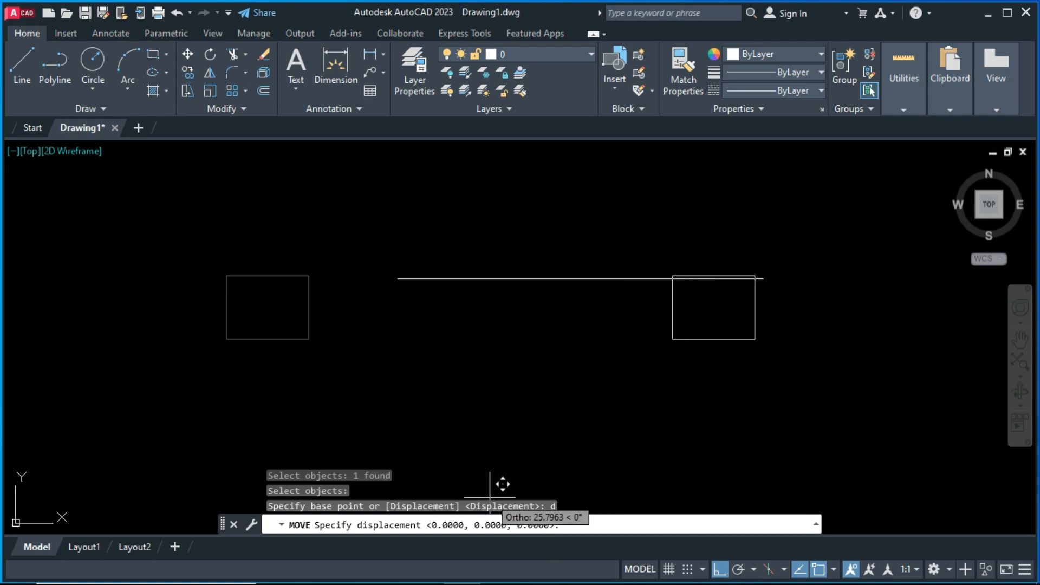
pyautogui.press('F8')
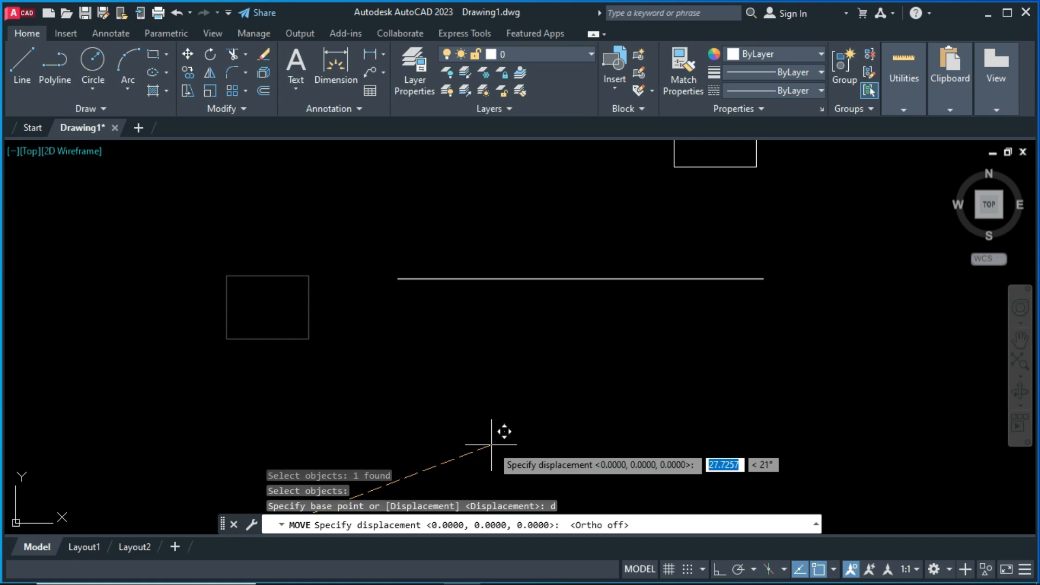
pyautogui.write('20')
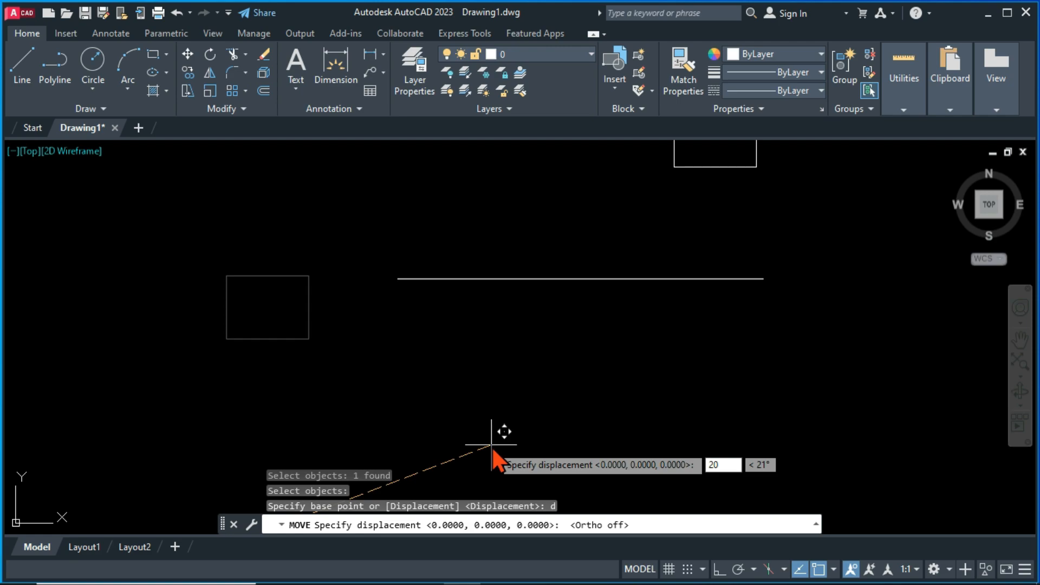
pyautogui.write(',')
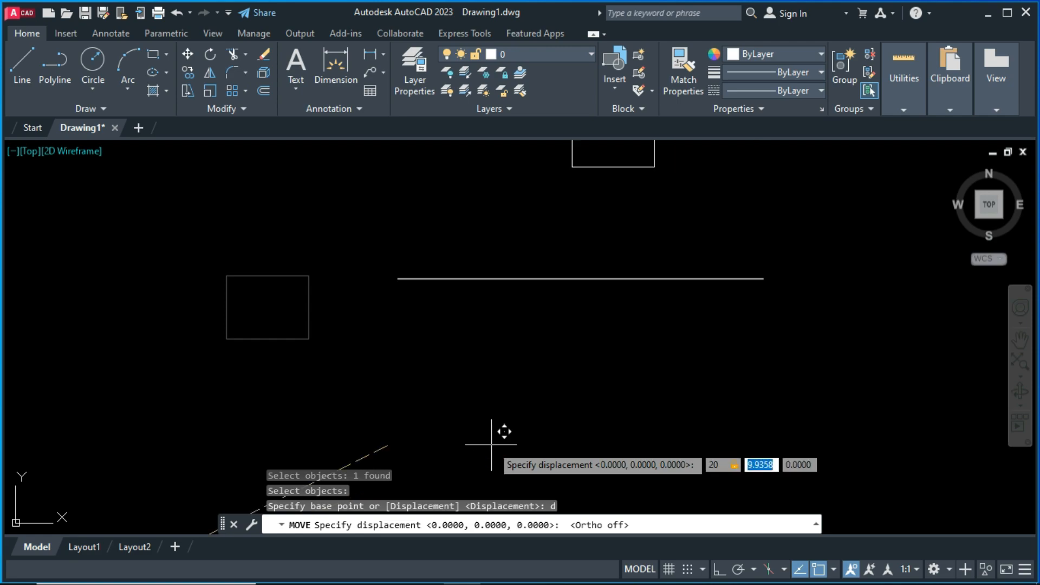
pyautogui.write('10')
pyautogui.press('Tab')
pyautogui.write('0')
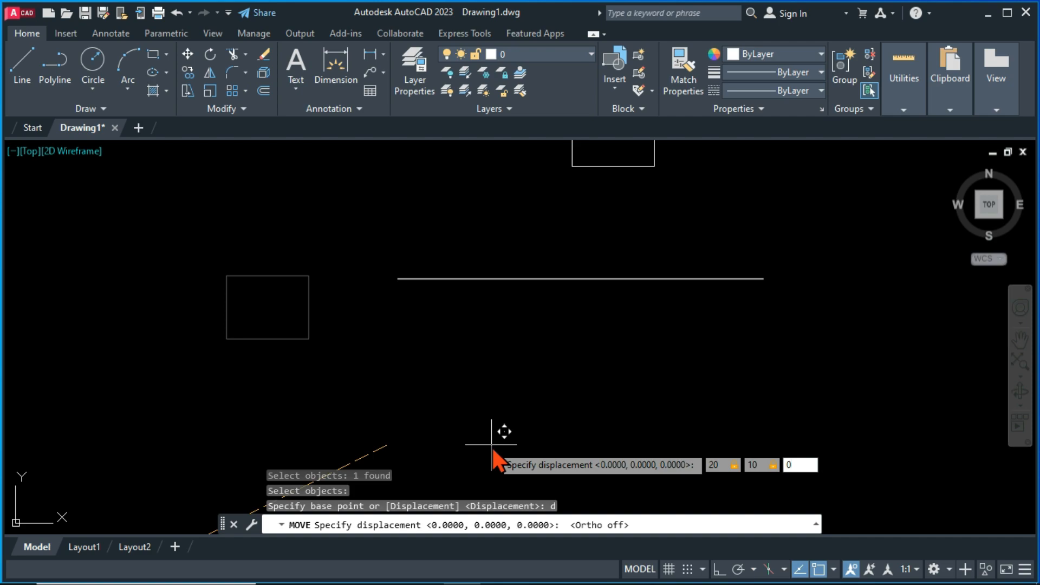
pyautogui.press('Return')
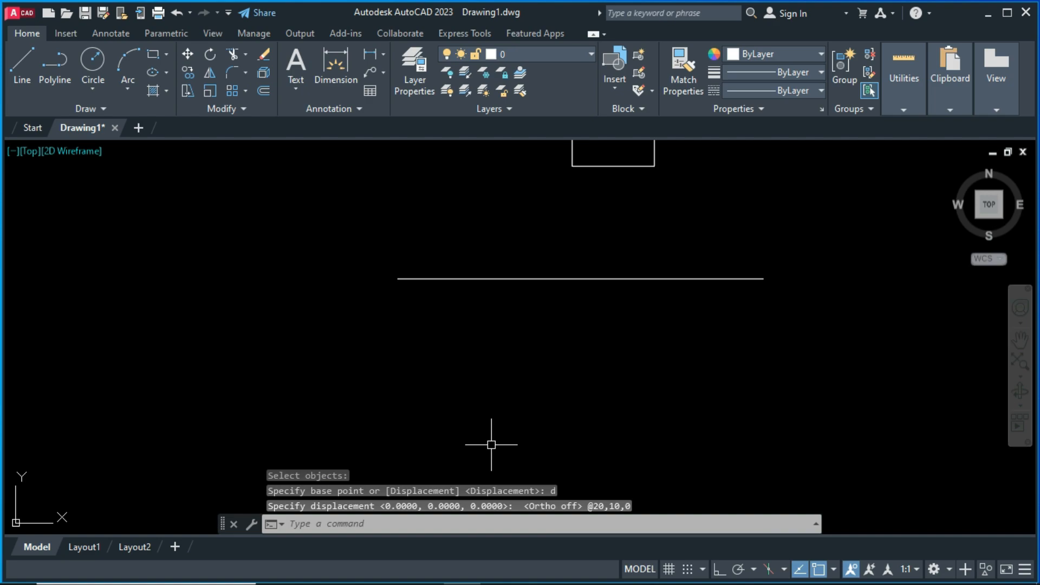
pyautogui.moveTo(494, 250); pyautogui.dragTo(425, 383, button='middle')
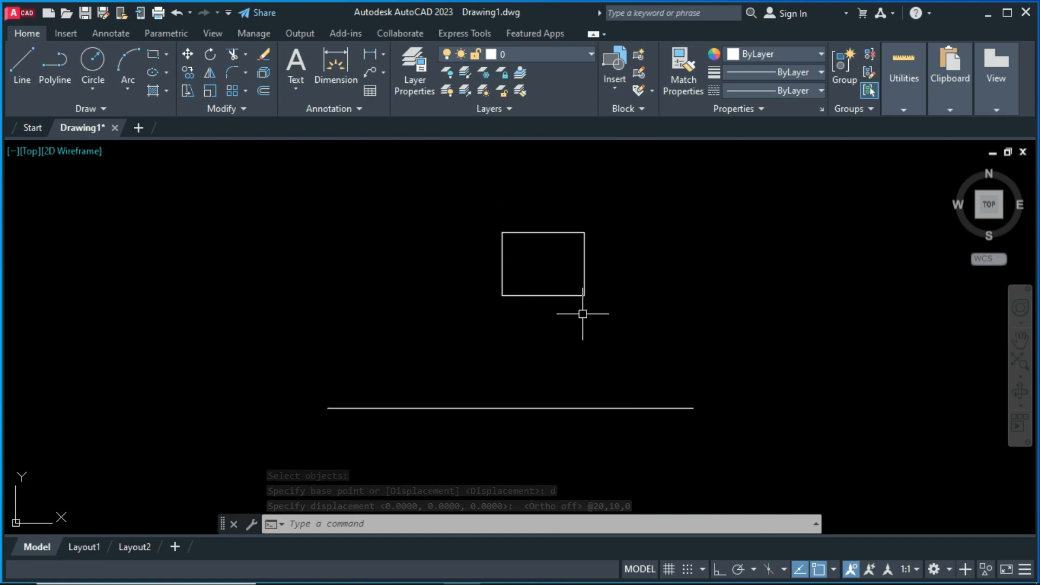
pyautogui.hotkey('ctrl', 'z')
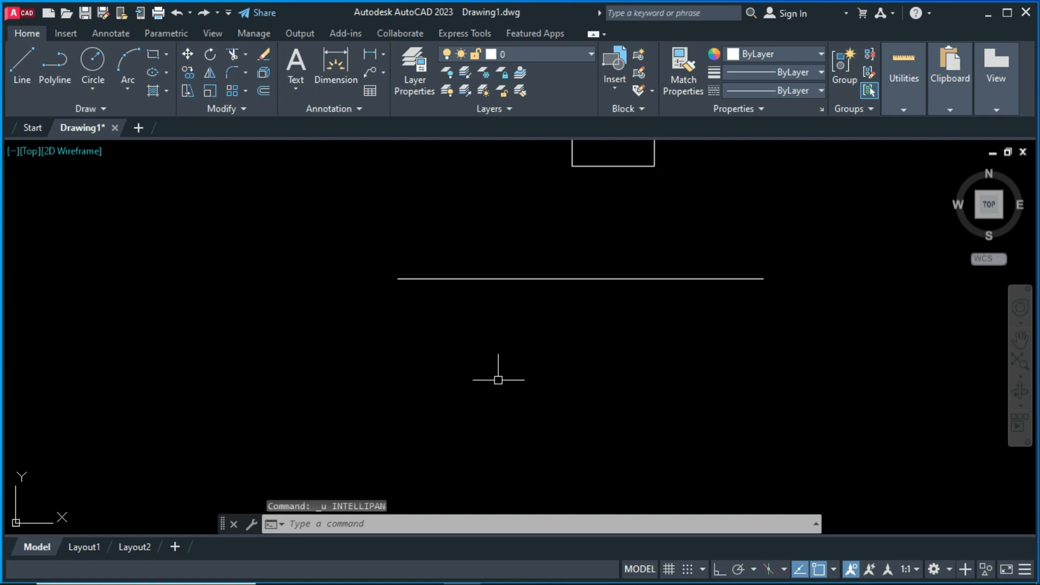
pyautogui.hotkey('ctrl', 'z')
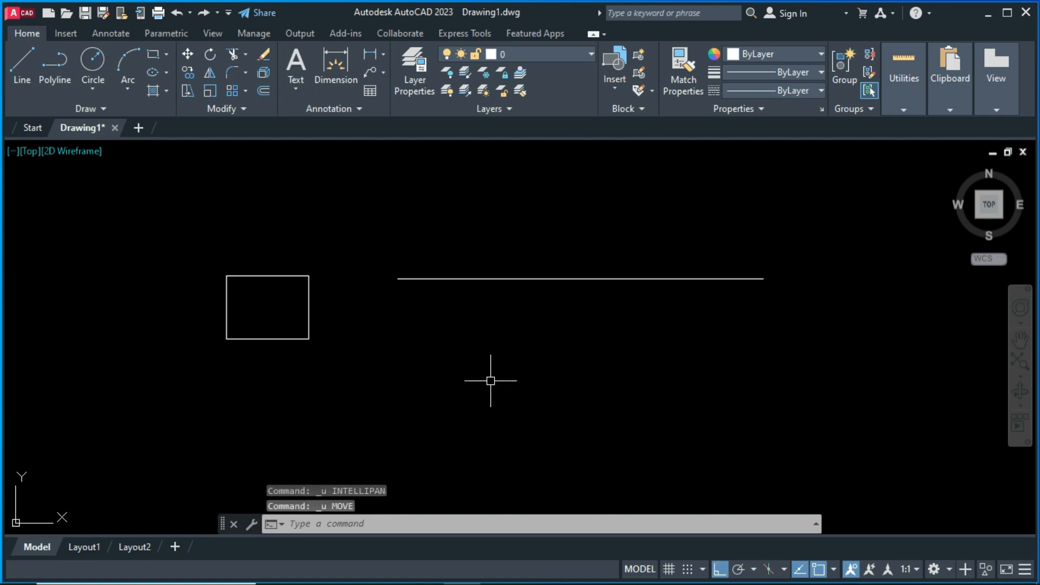
# Turn Ortho off and move the rectangle with the Displacement option, entering 20,15,0 as the displacement.
pyautogui.press('F8')
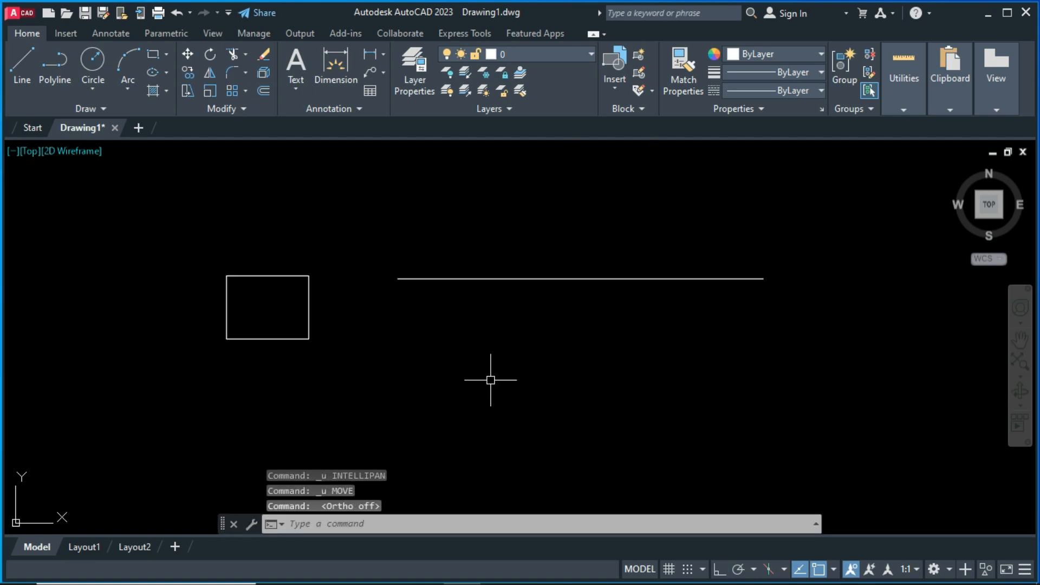
pyautogui.write('m')
pyautogui.press('Return')
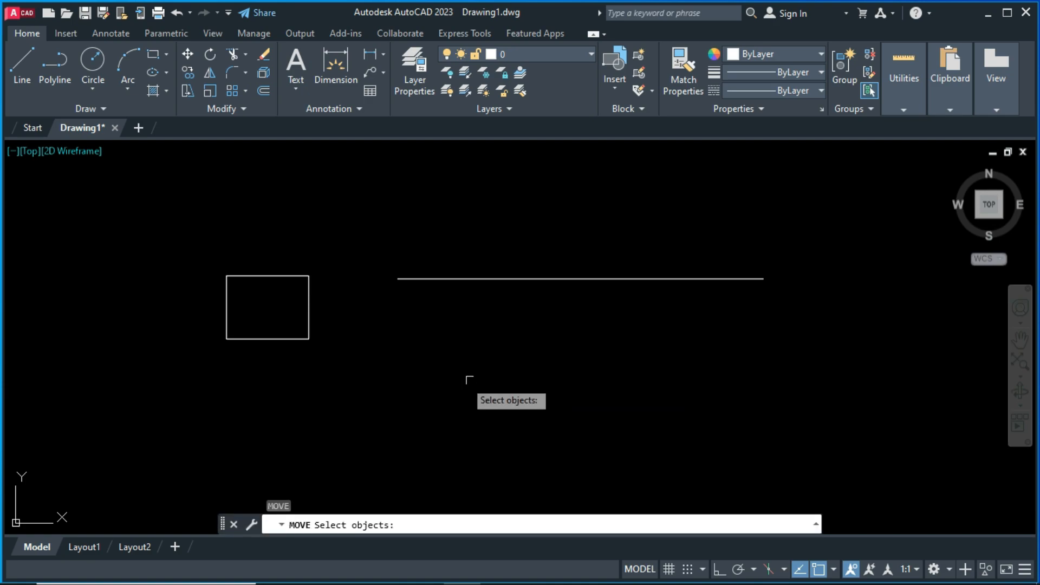
pyautogui.click(310, 316)
pyautogui.press('Return')
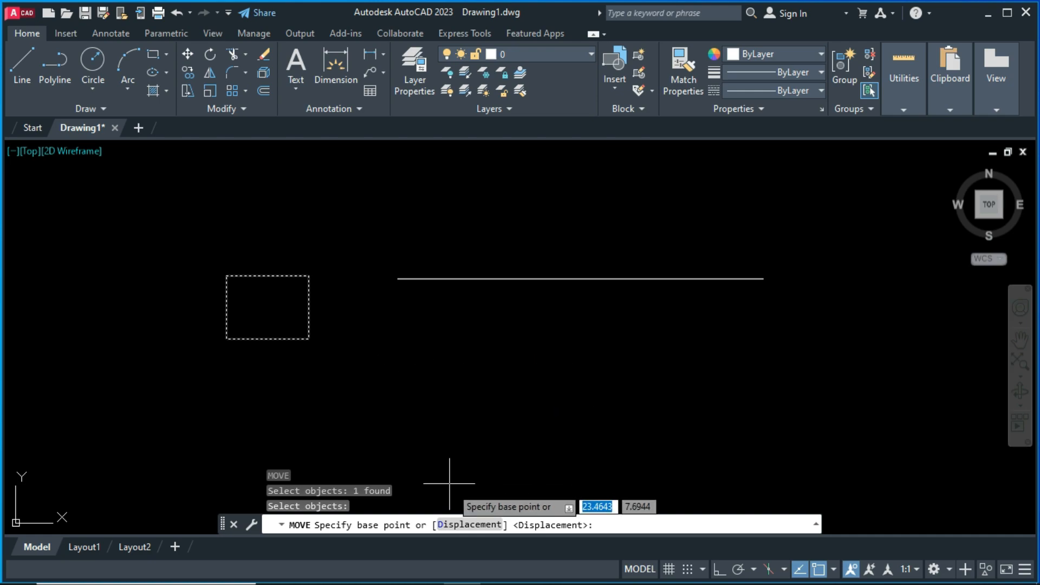
pyautogui.write('d')
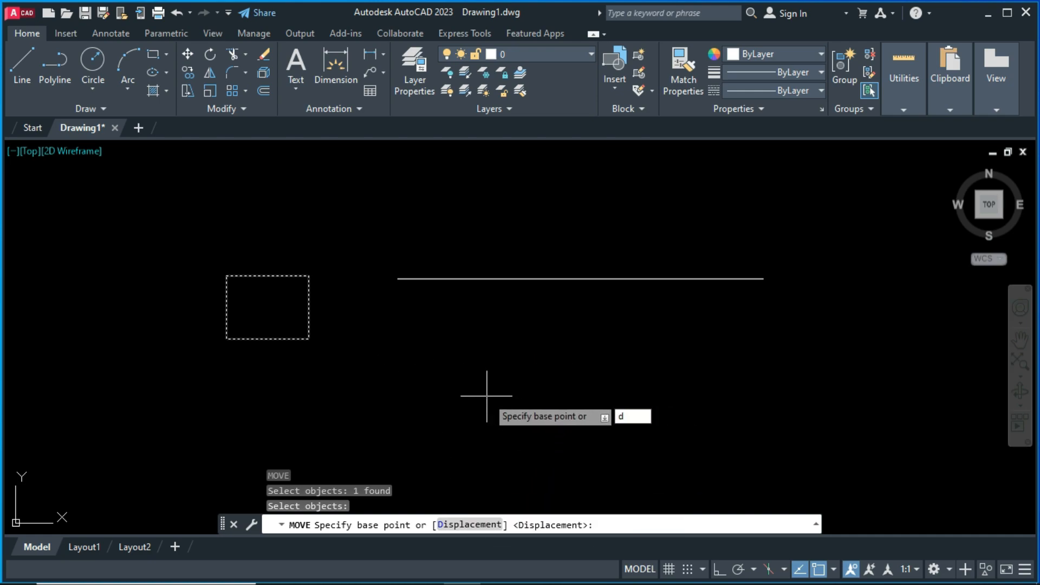
pyautogui.press('Return')
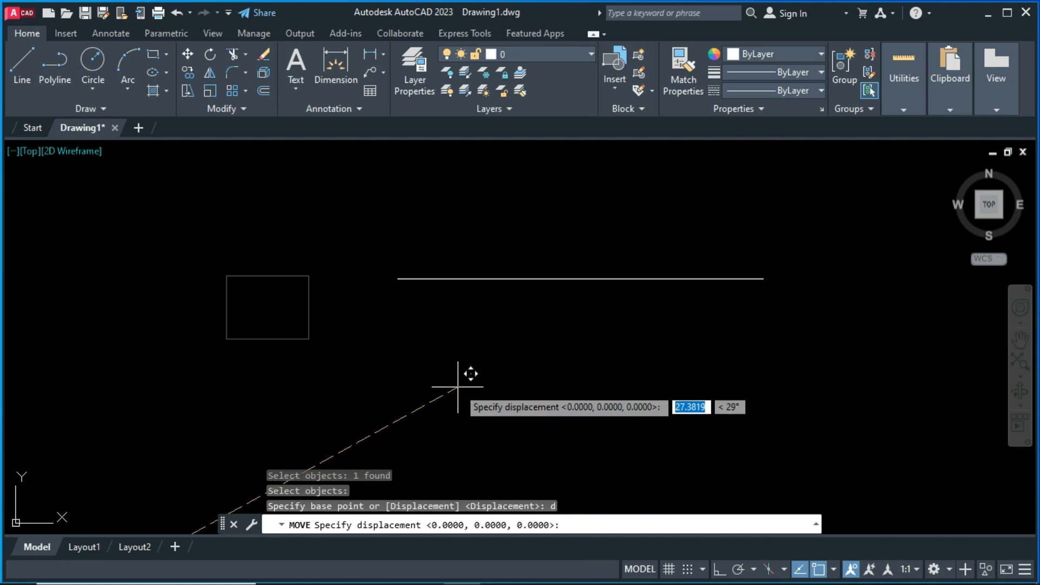
pyautogui.click(558, 507)
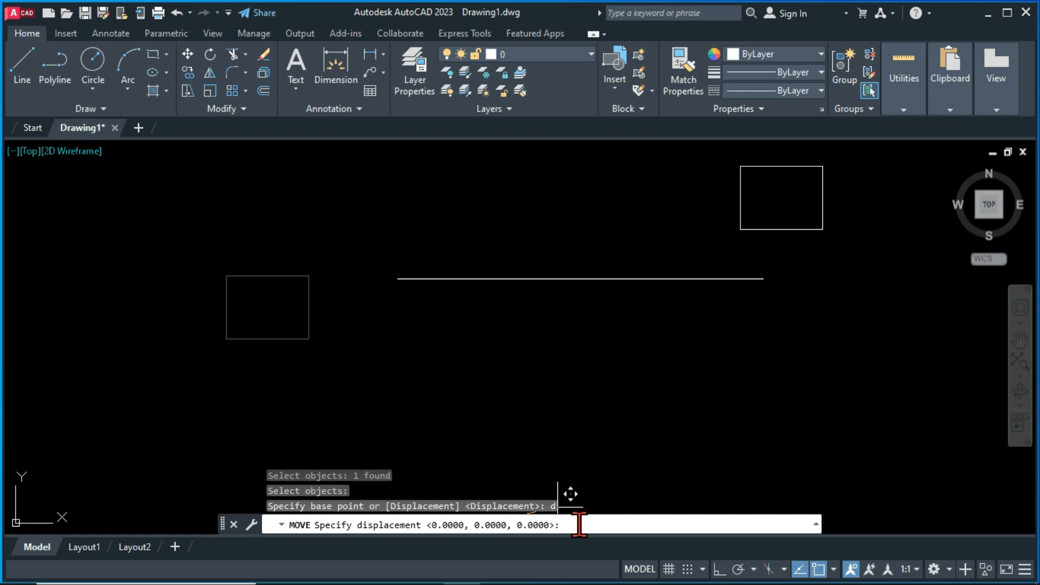
pyautogui.write('20,1')
pyautogui.write('5,0')
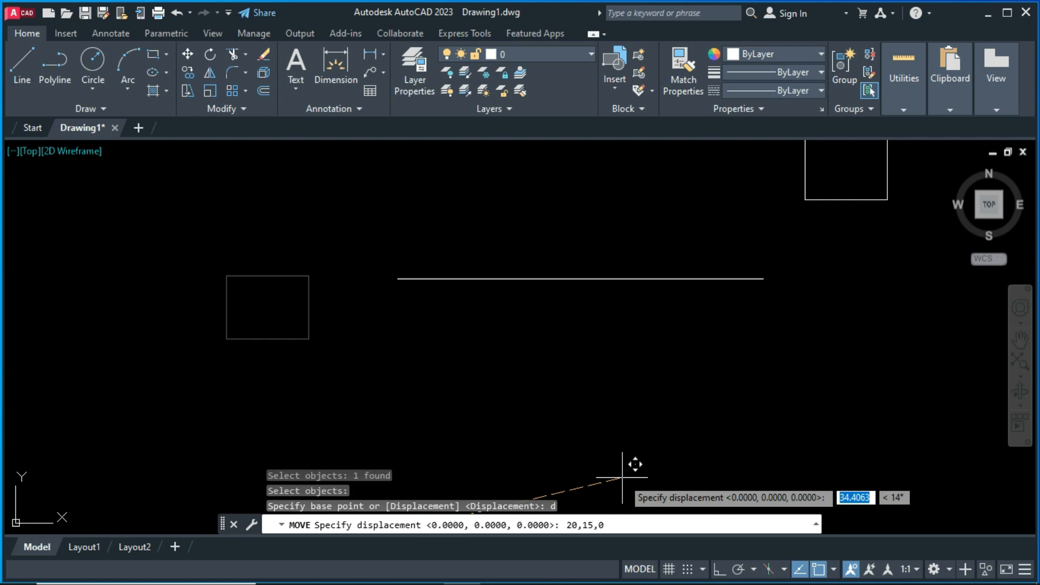
pyautogui.press('Return')
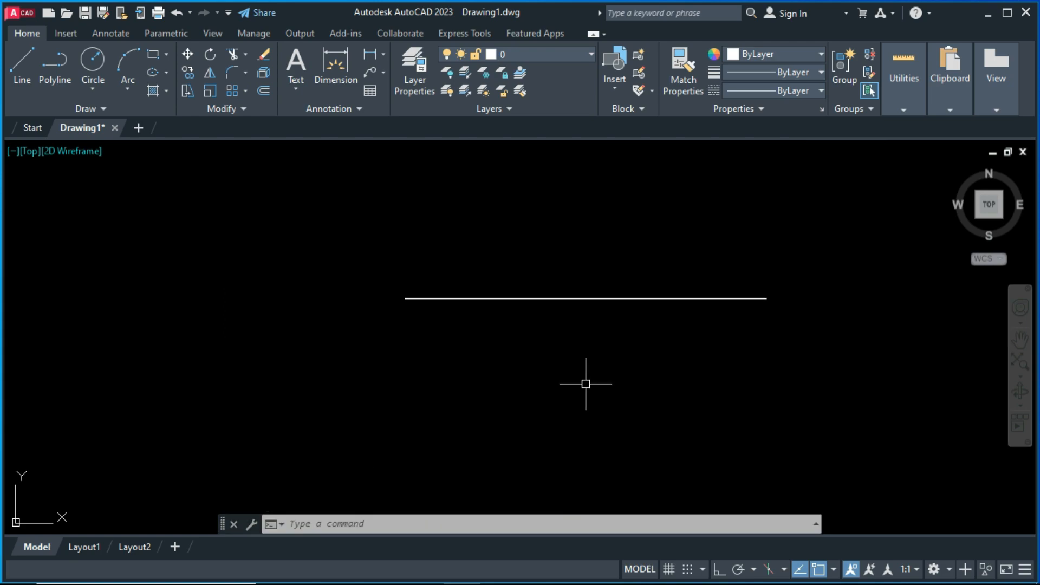
pyautogui.moveTo(626, 255); pyautogui.dragTo(602, 404, button='middle')
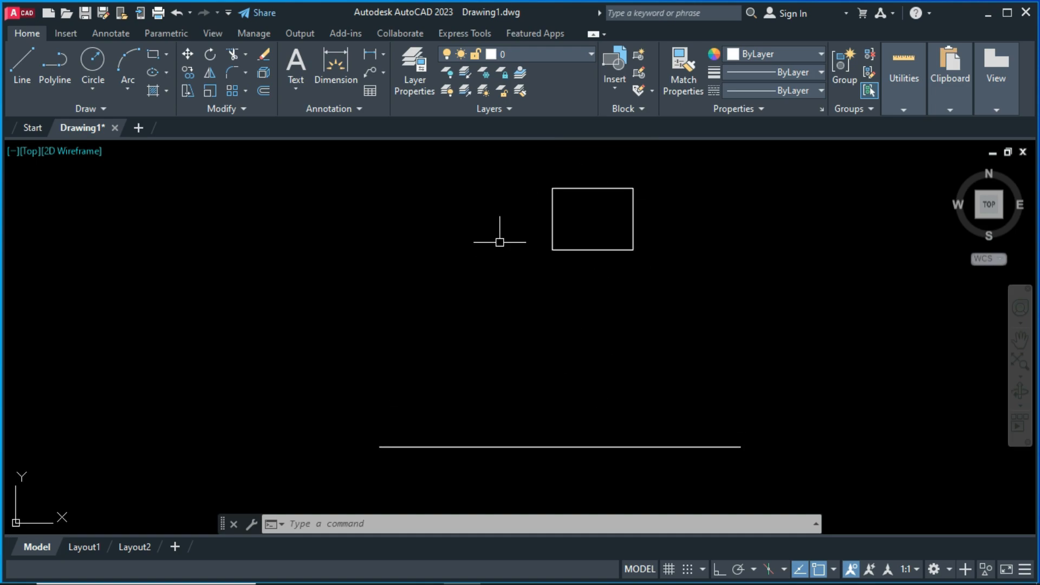